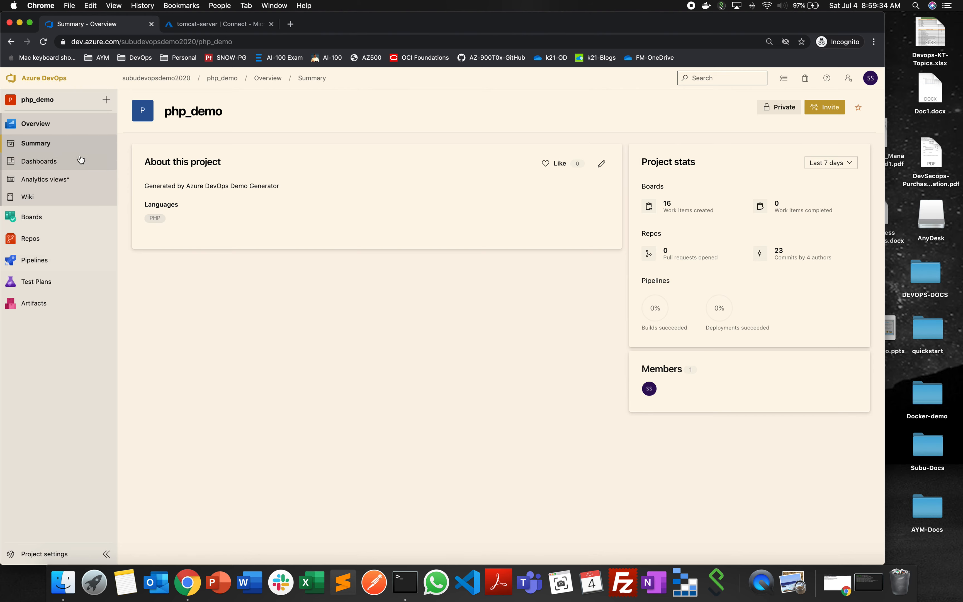
Set the project stats period to the last 30 days and view the form for inviting members to php_demo.
click(58, 145)
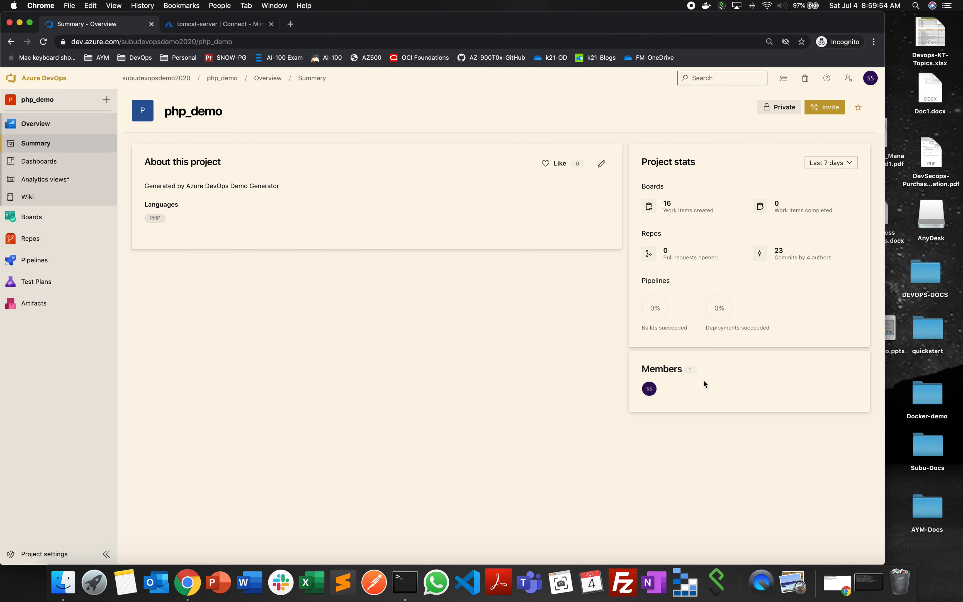
click(852, 163)
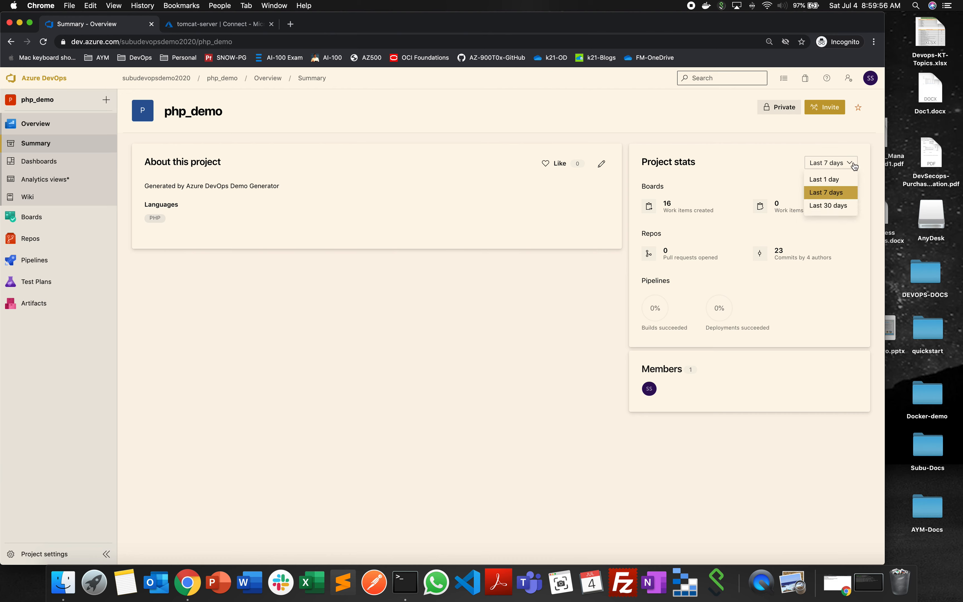
click(838, 180)
click(850, 163)
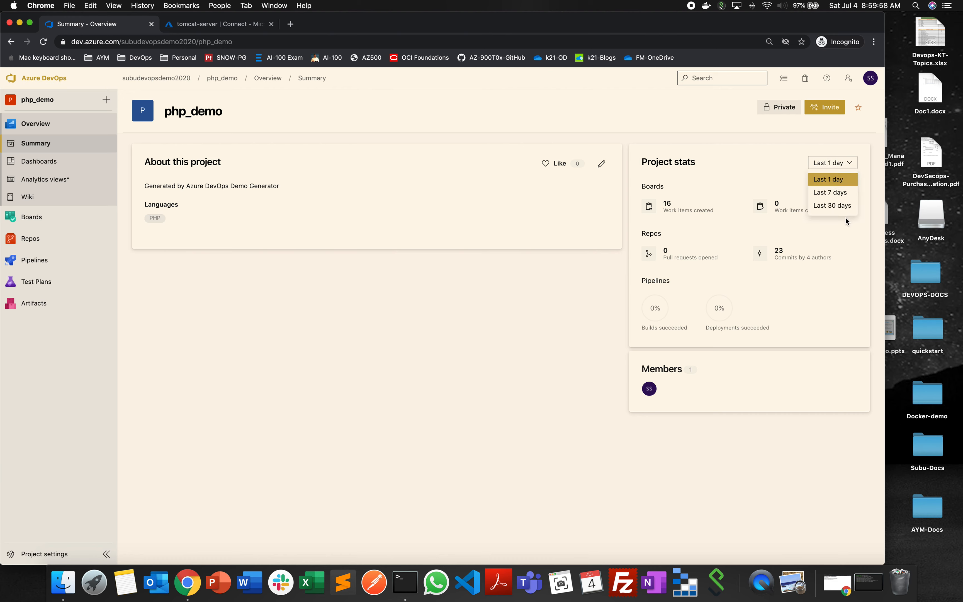
click(835, 220)
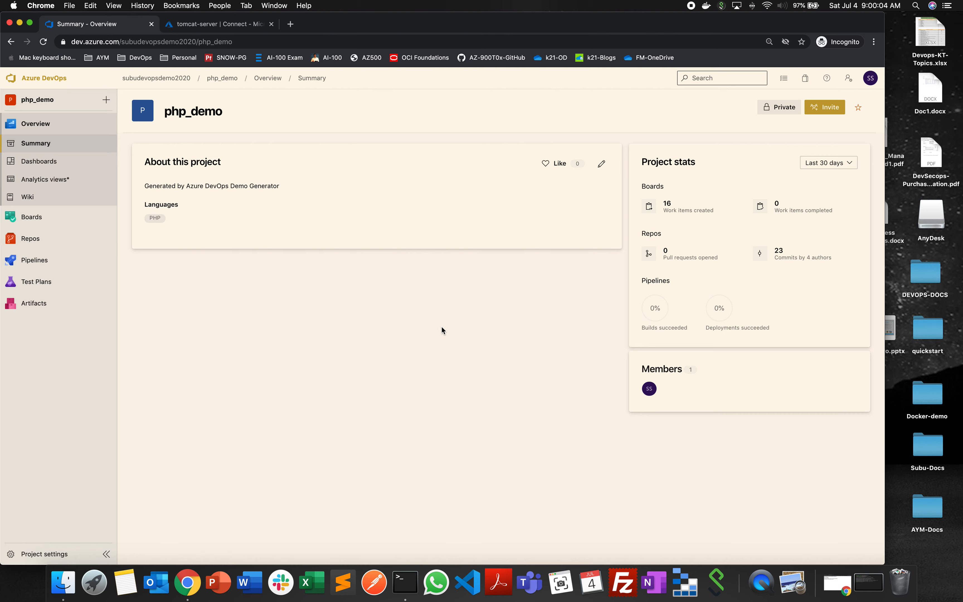
click(828, 111)
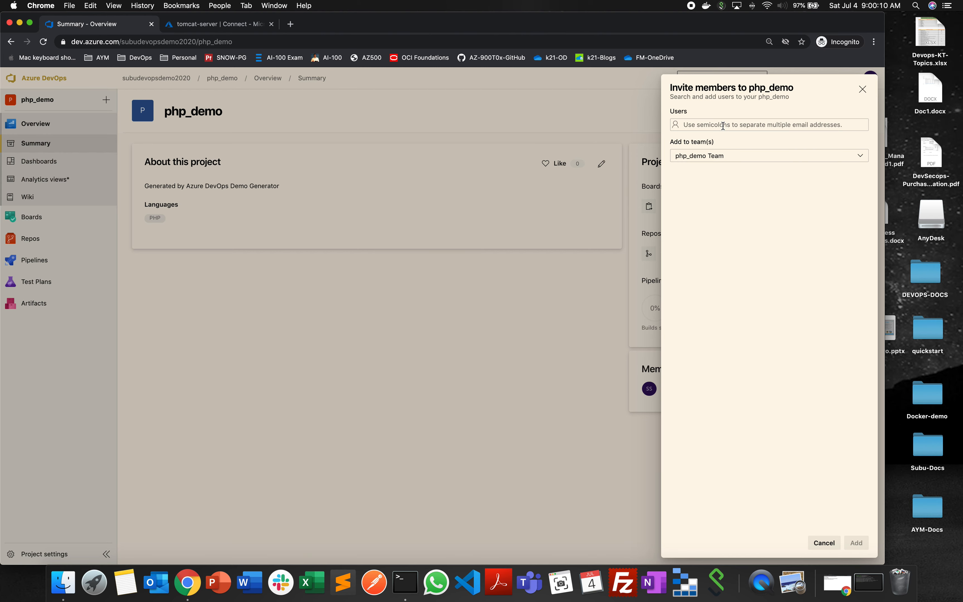
click(865, 90)
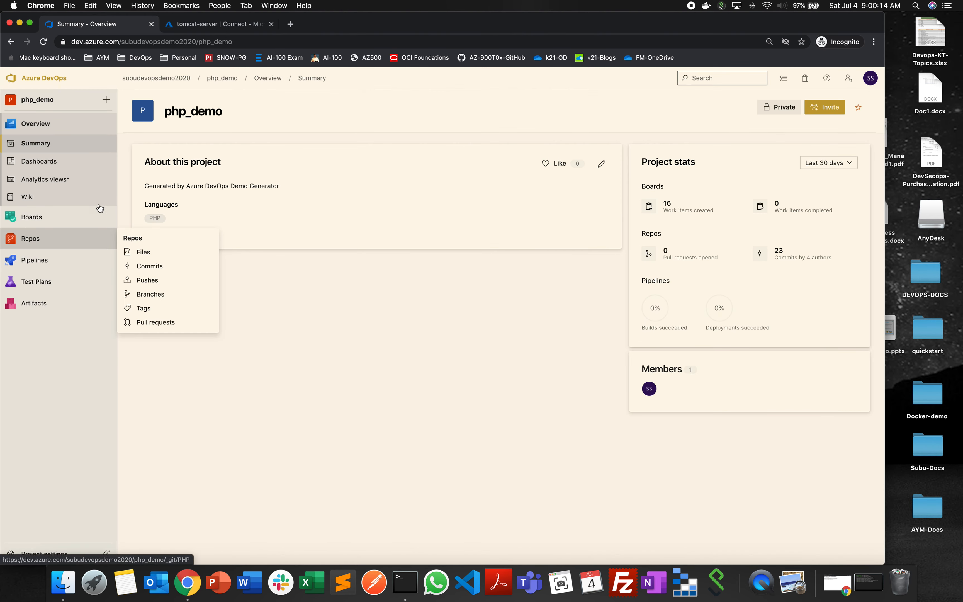
Examine the team's Overview dashboard, view the Epics query behind its Epic tile, and return to the dashboard.
click(39, 161)
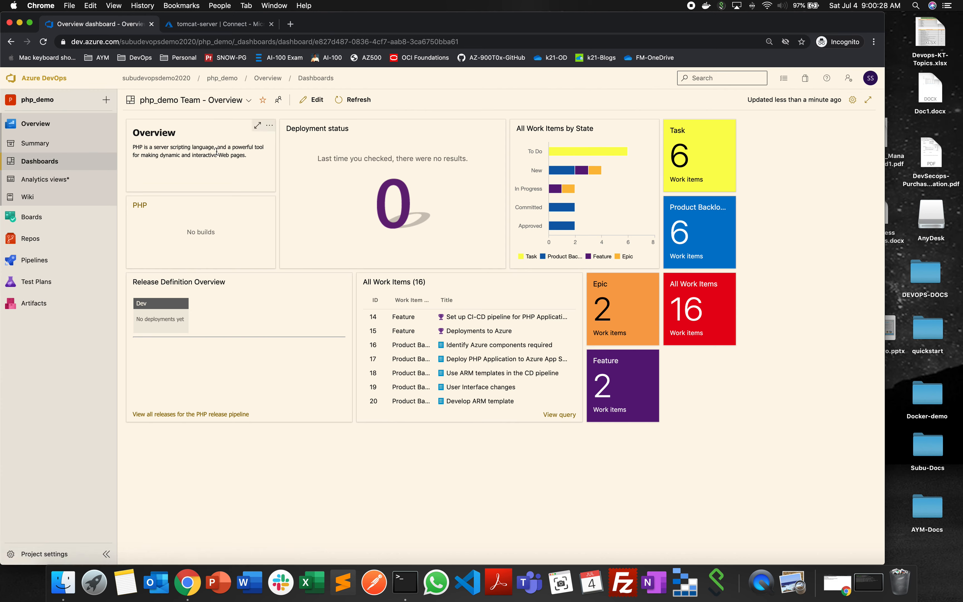
drag(135, 146, 232, 161)
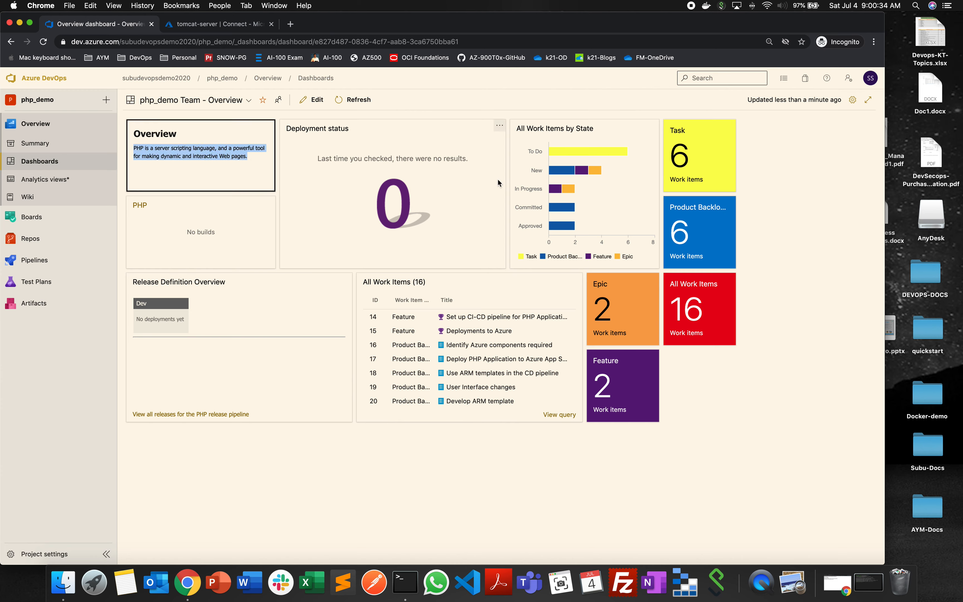
mouse_move(578, 146)
click(622, 312)
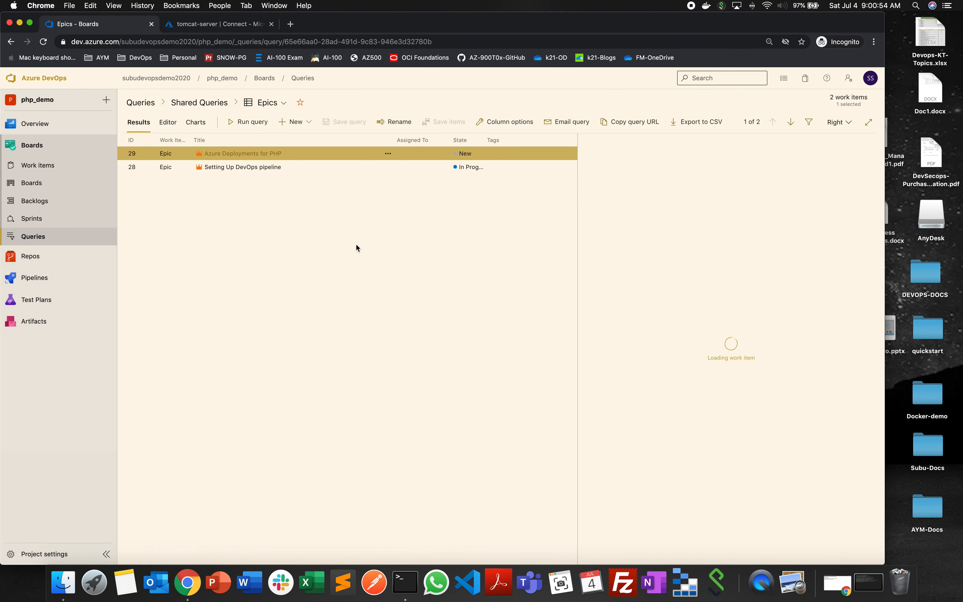
click(40, 125)
click(47, 162)
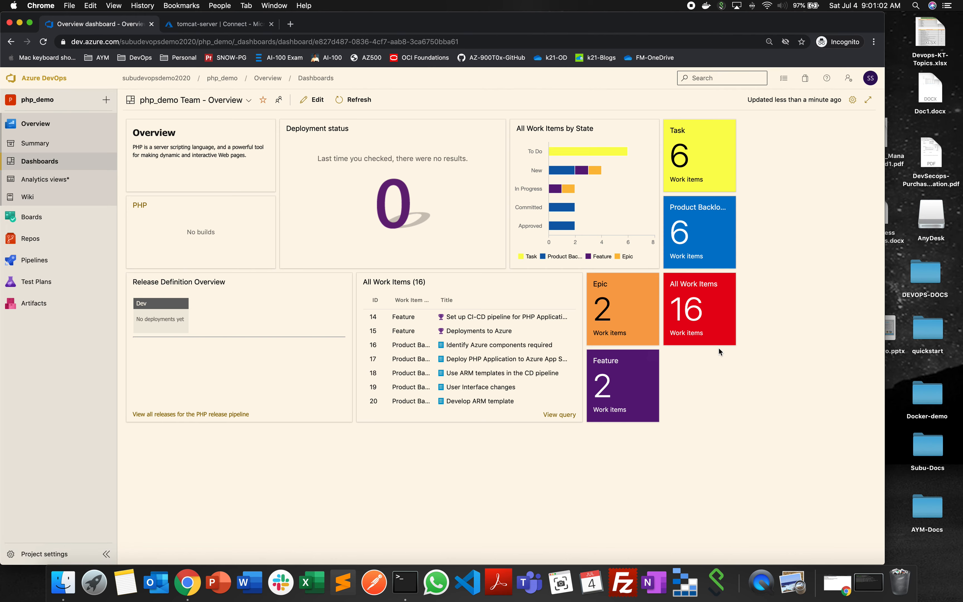
Start editing the Overview dashboard and add the Burndown and Burnup widgets to it.
click(316, 108)
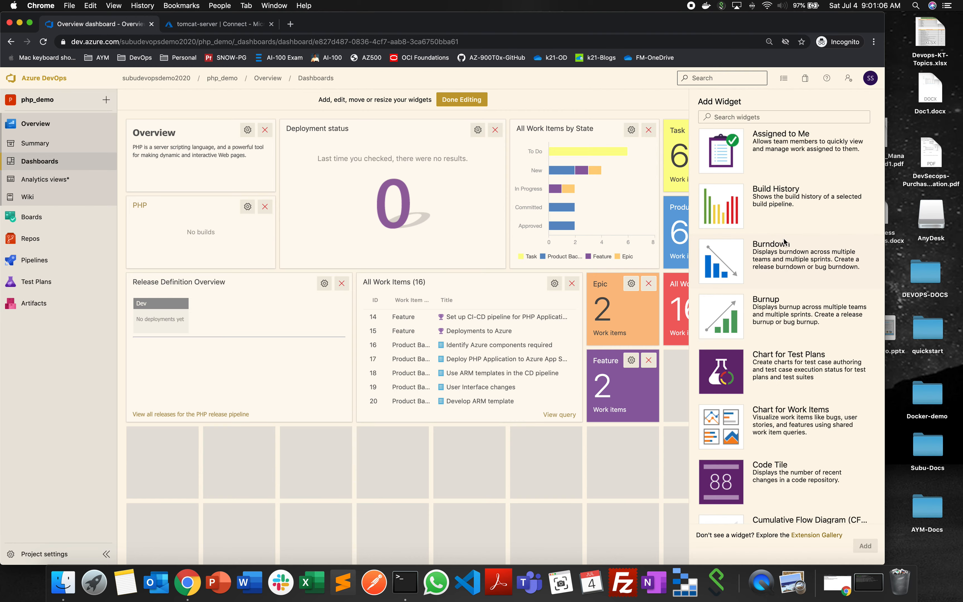
scroll(798, 243, down, 3)
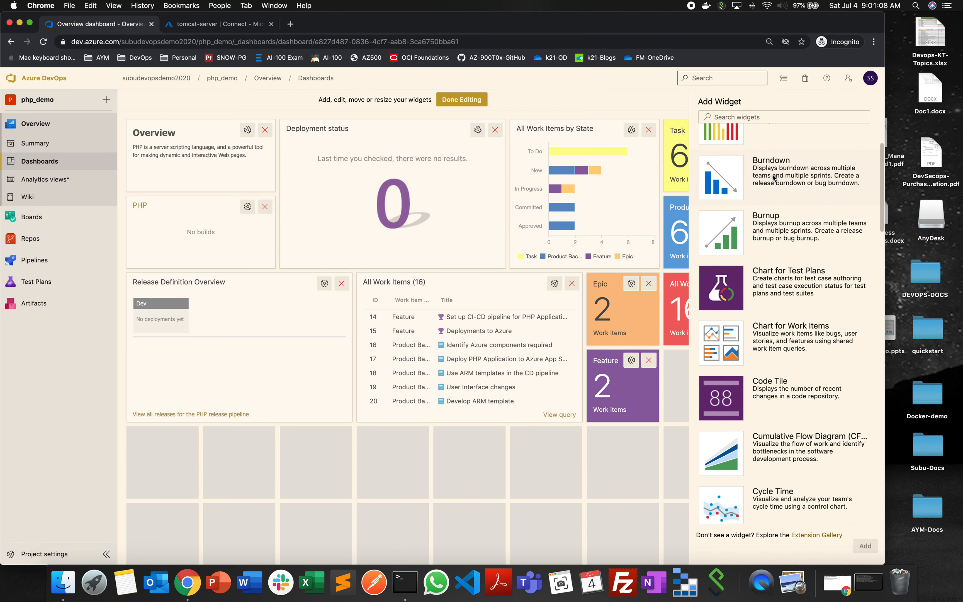
scroll(781, 182, down, 20)
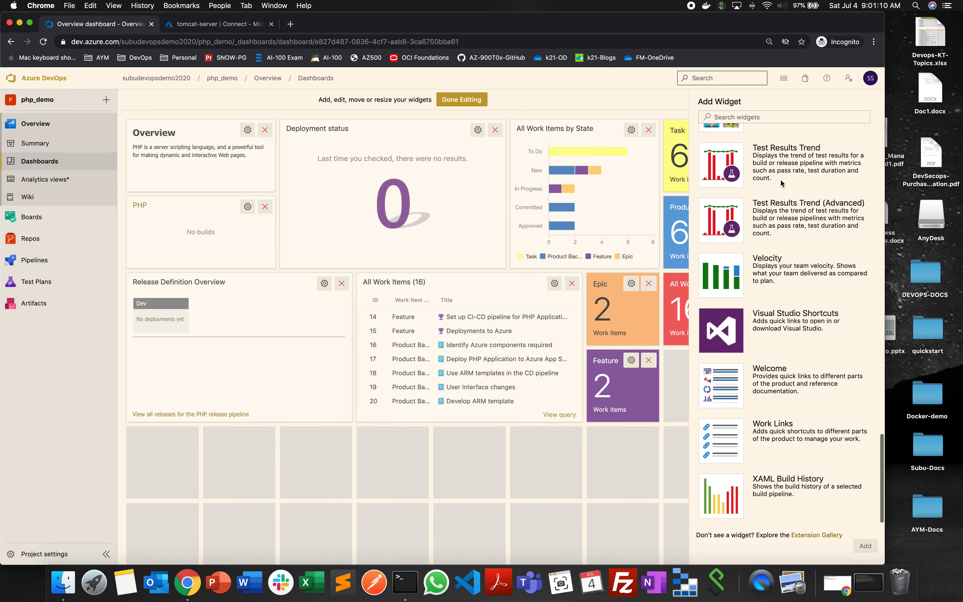
scroll(781, 180, up, 20)
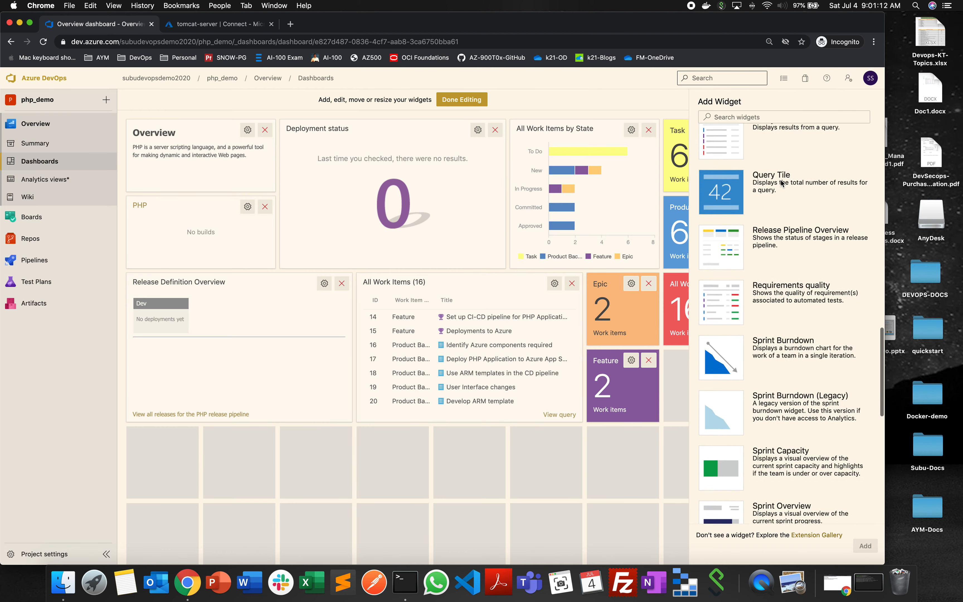
scroll(781, 182, up, 10)
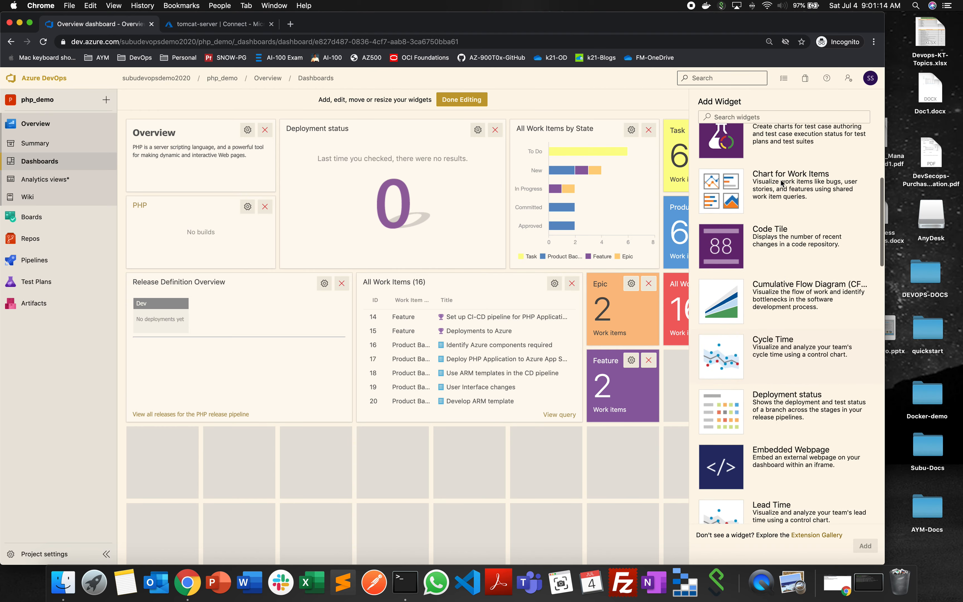
scroll(781, 183, up, 2)
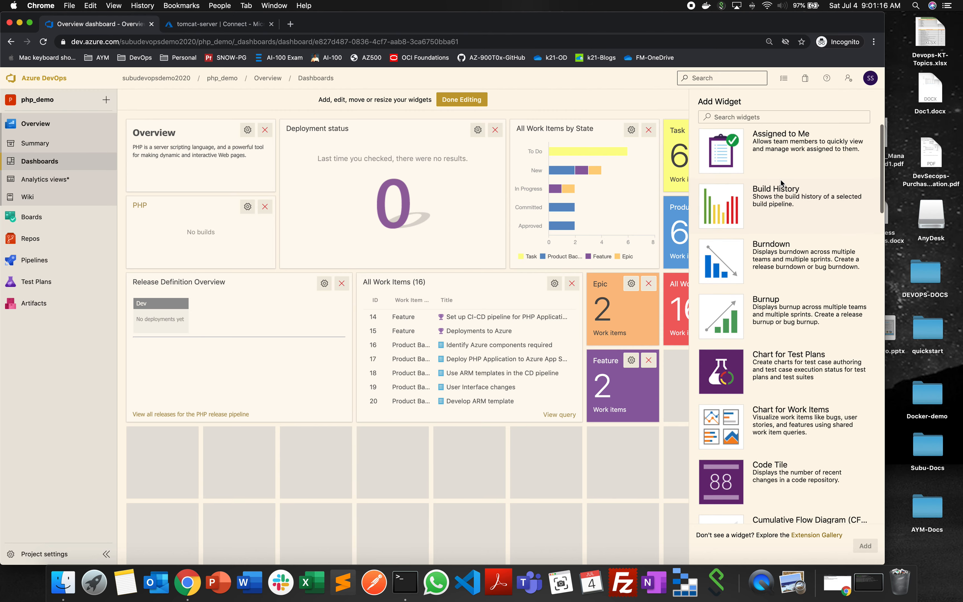
click(776, 252)
click(775, 252)
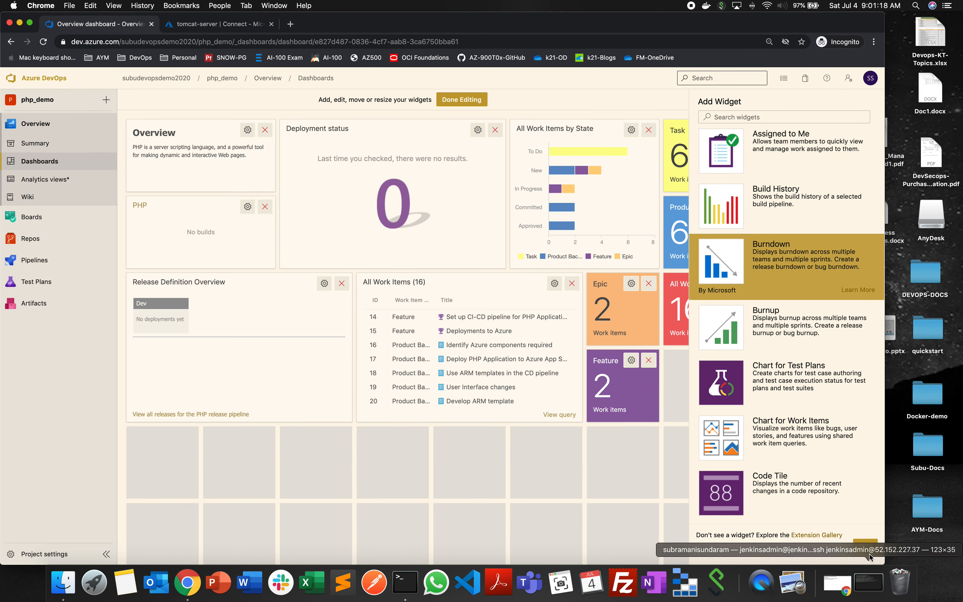
click(866, 547)
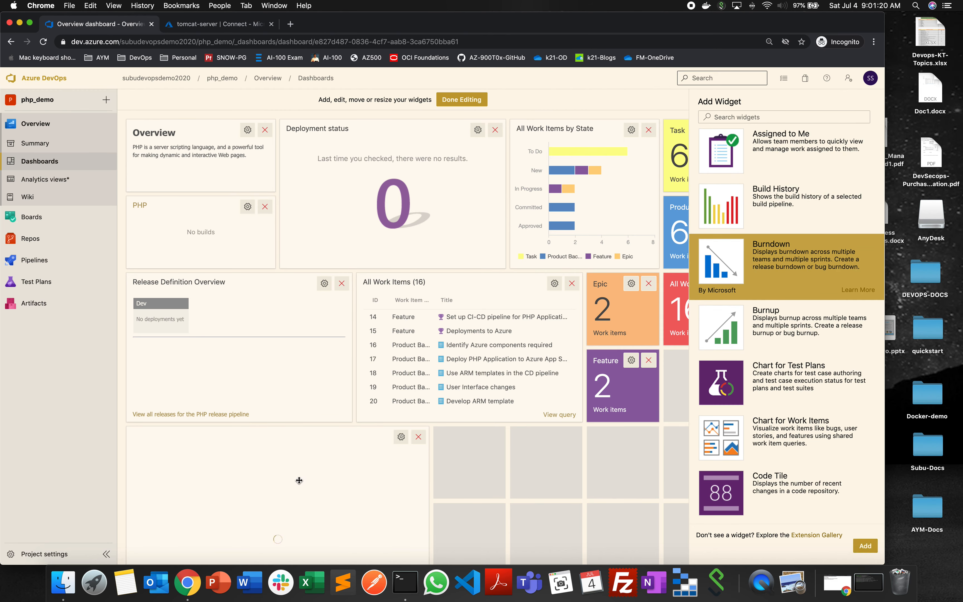
scroll(335, 473, down, 2)
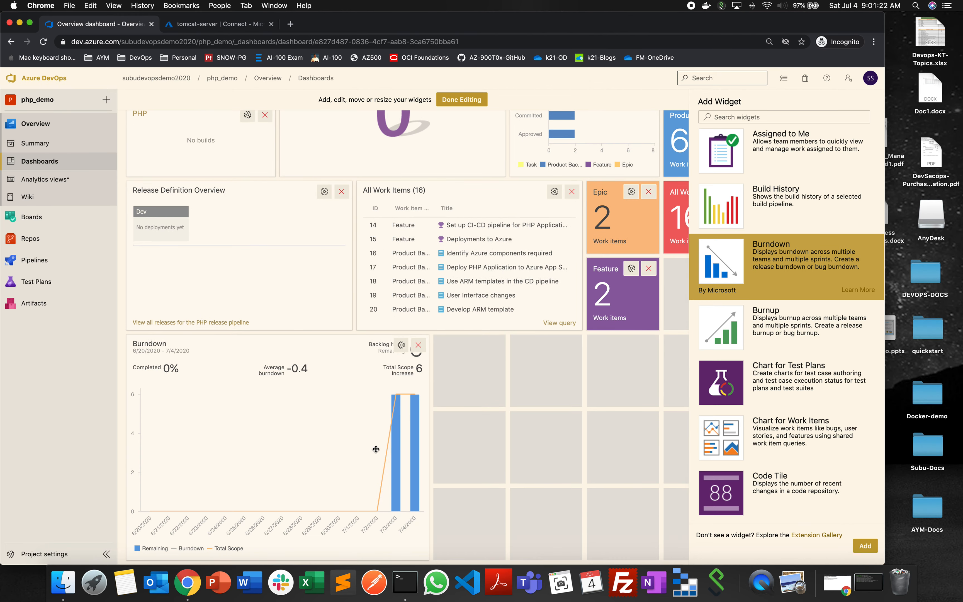
click(774, 343)
click(865, 546)
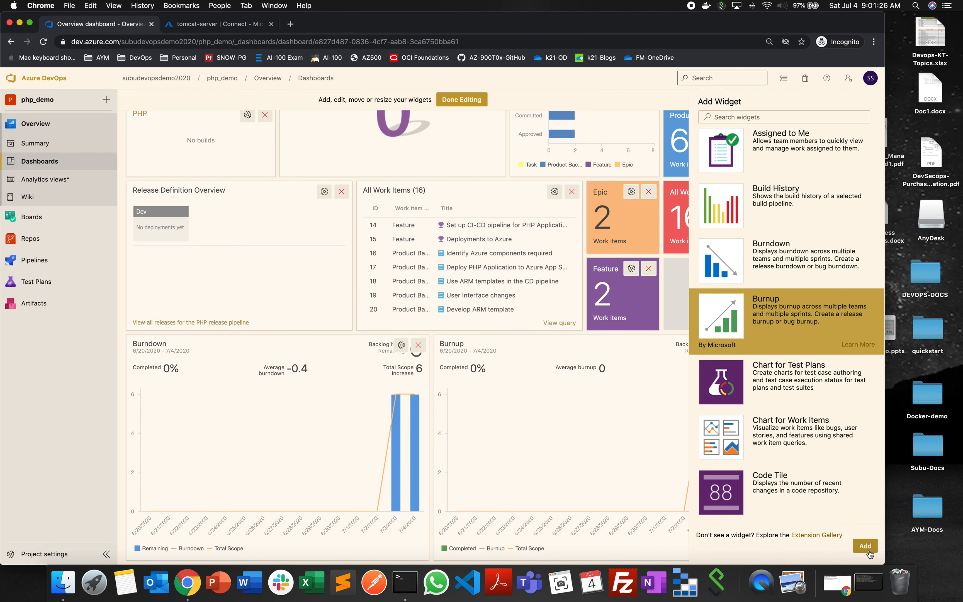
Add the Cycle Time and Lead Time widgets and finish editing the dashboard.
scroll(831, 355, down, 1)
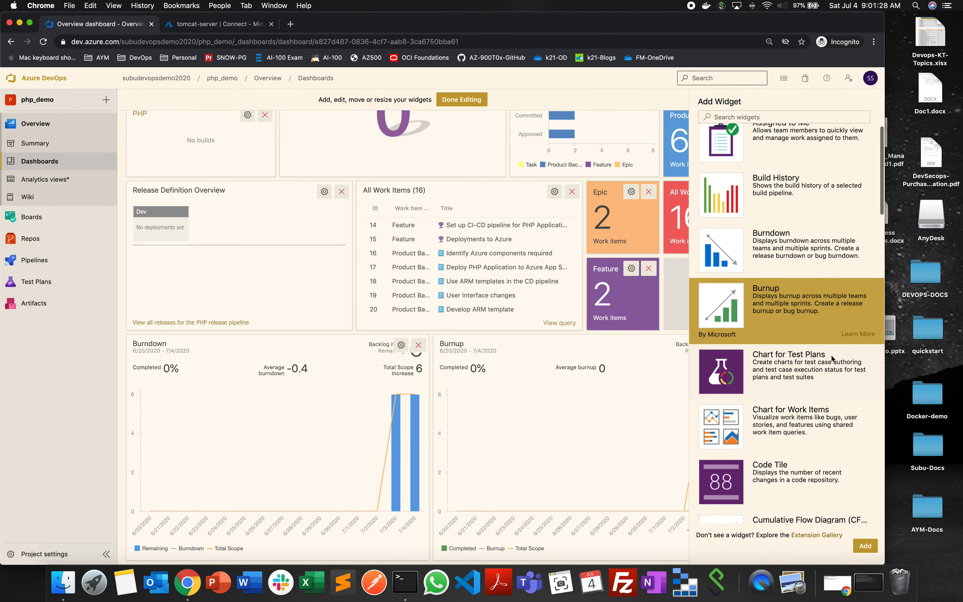
scroll(831, 358, down, 7)
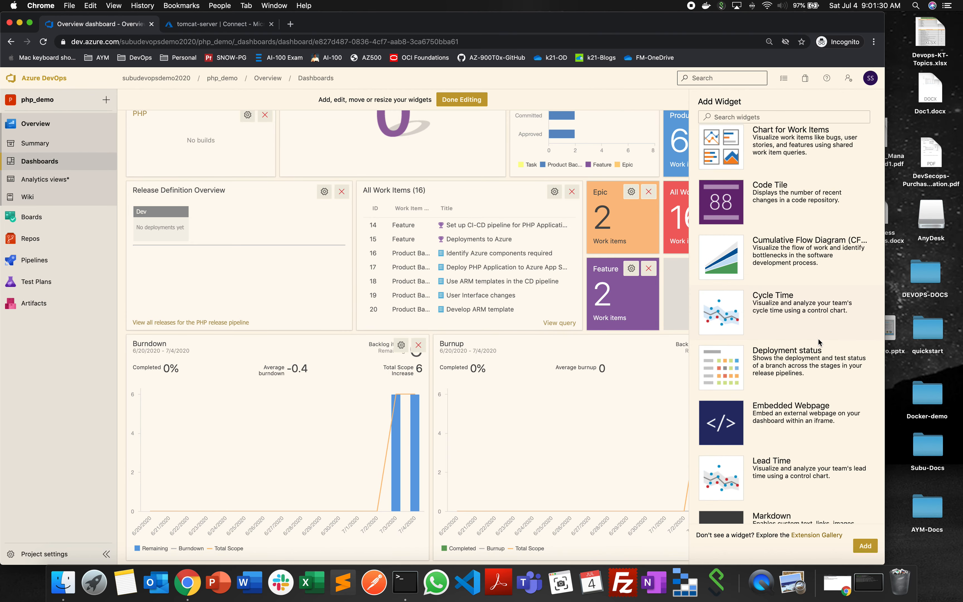
click(783, 302)
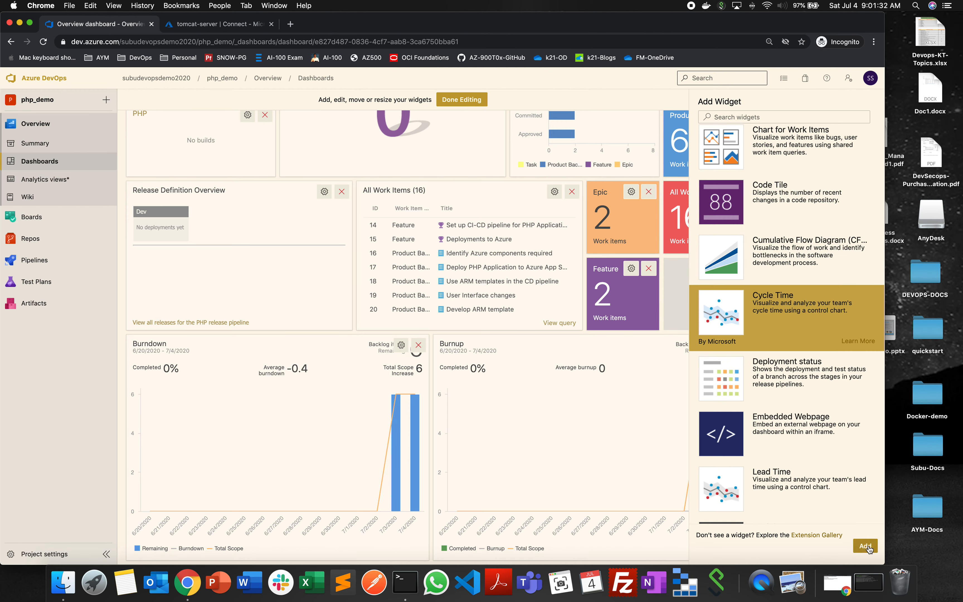
scroll(788, 350, down, 3)
click(791, 354)
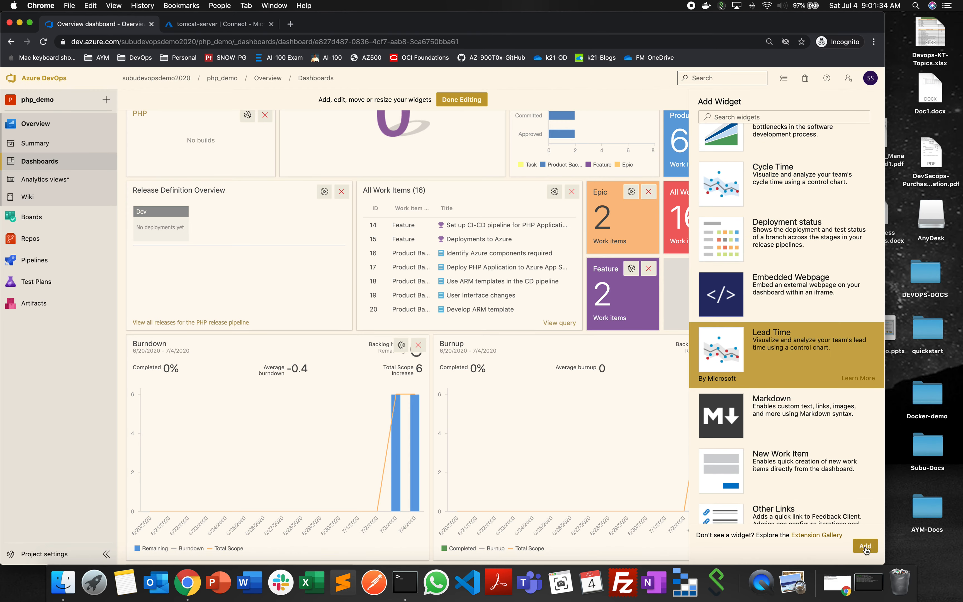
click(462, 100)
scroll(673, 402, down, 4)
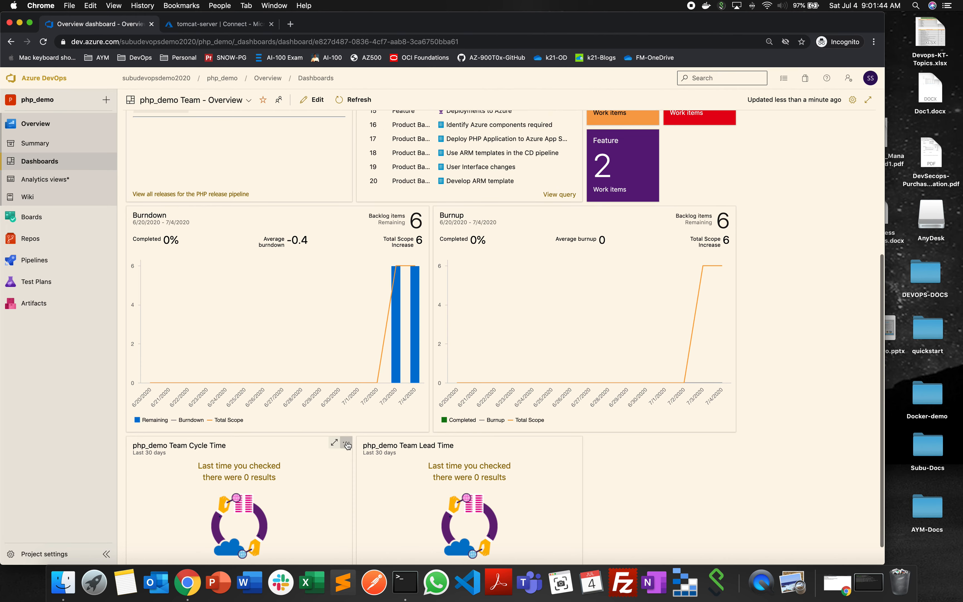
Configure the Cycle Time widget to track work items by the Bug work item type and save.
click(347, 419)
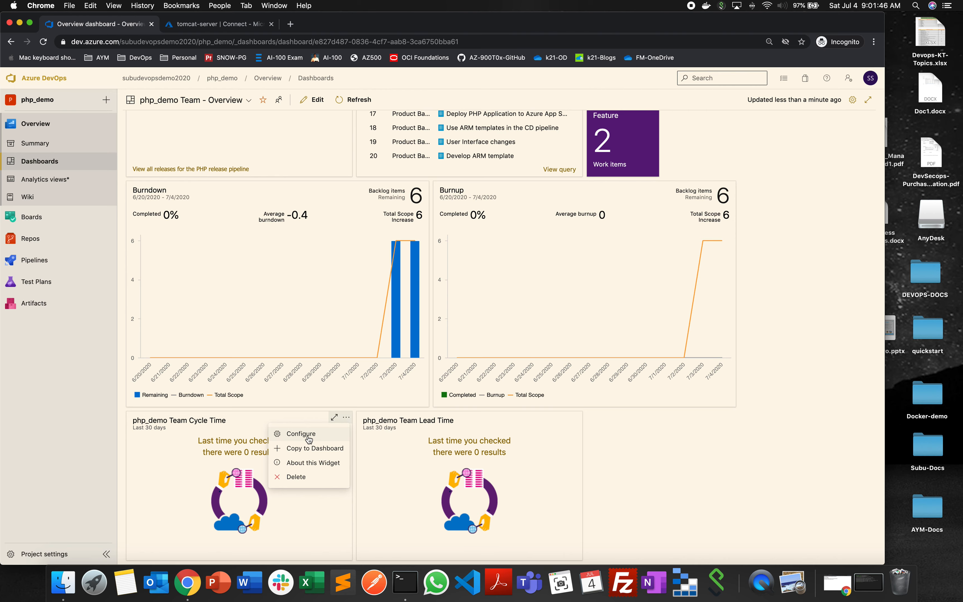
click(310, 434)
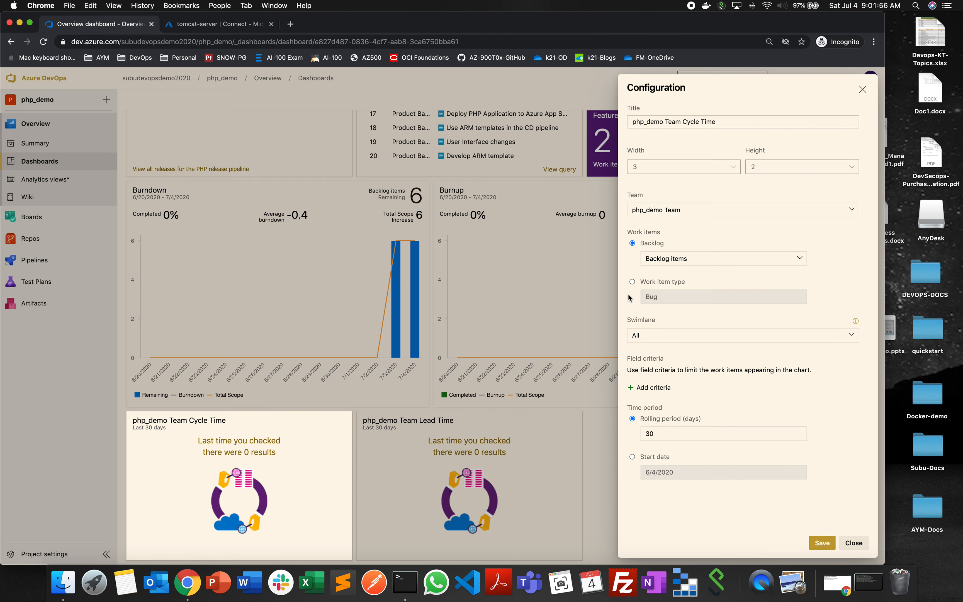
click(632, 281)
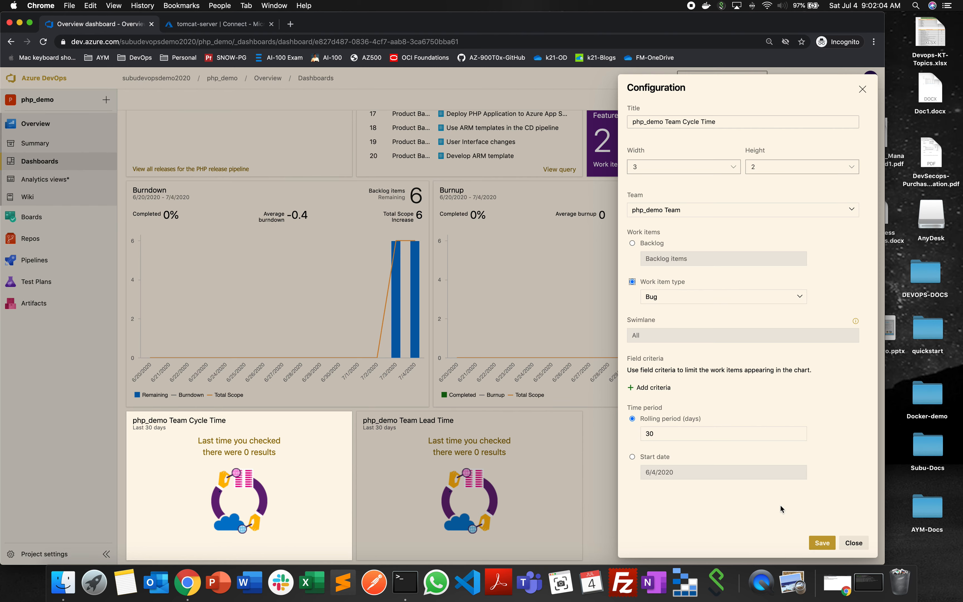
click(821, 544)
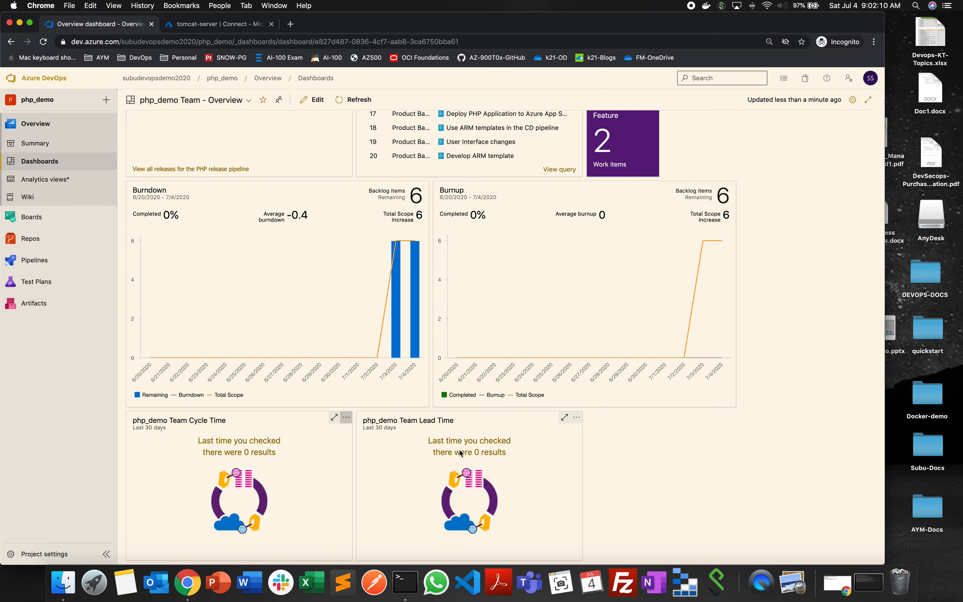
Delete the Cycle Time and Lead Time widgets from the dashboard.
click(346, 418)
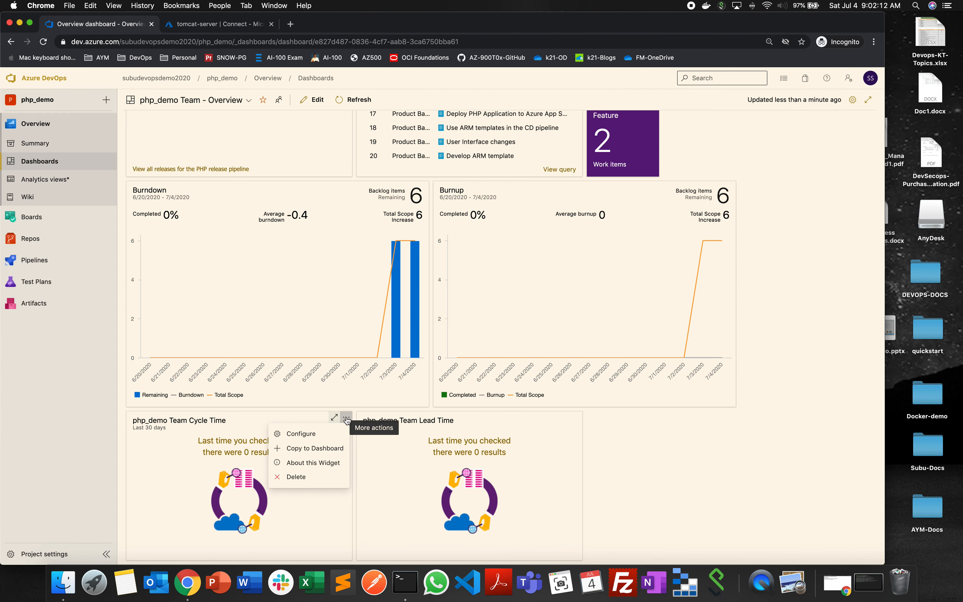
click(306, 477)
click(498, 352)
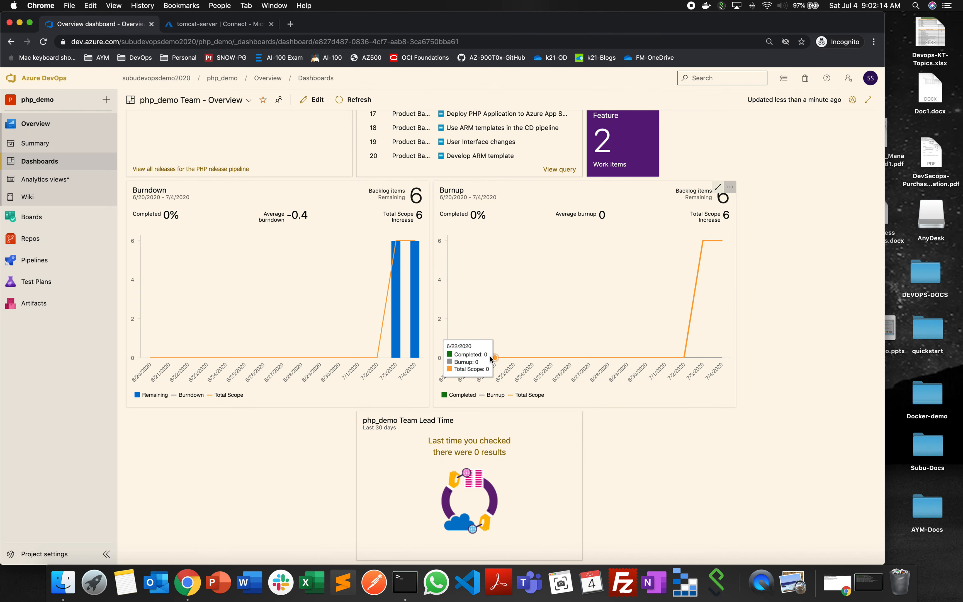
click(577, 418)
click(552, 477)
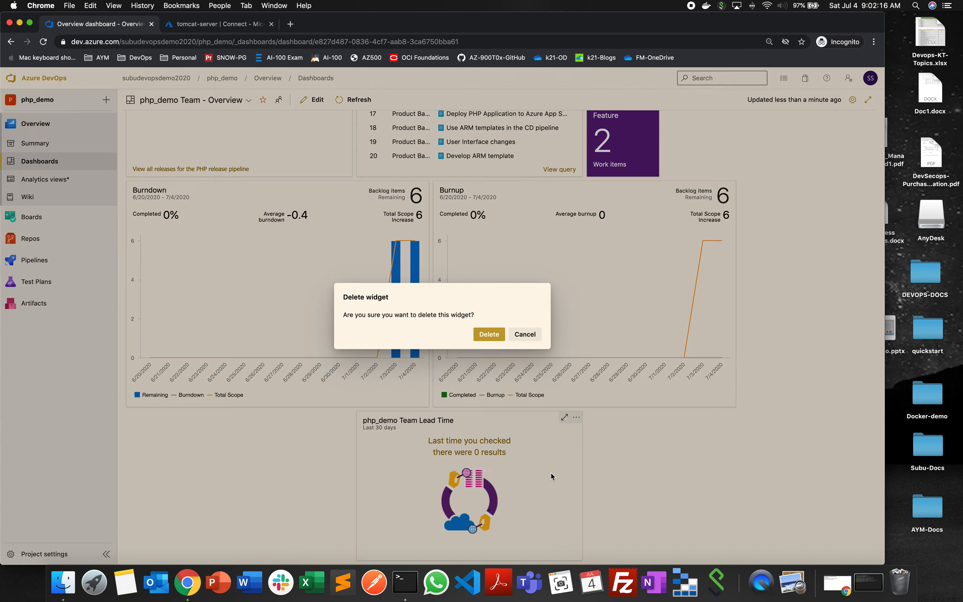
click(492, 341)
Open the Overview dashboard's settings and change its name to Overview-Dashboard Demo.
scroll(609, 383, up, 5)
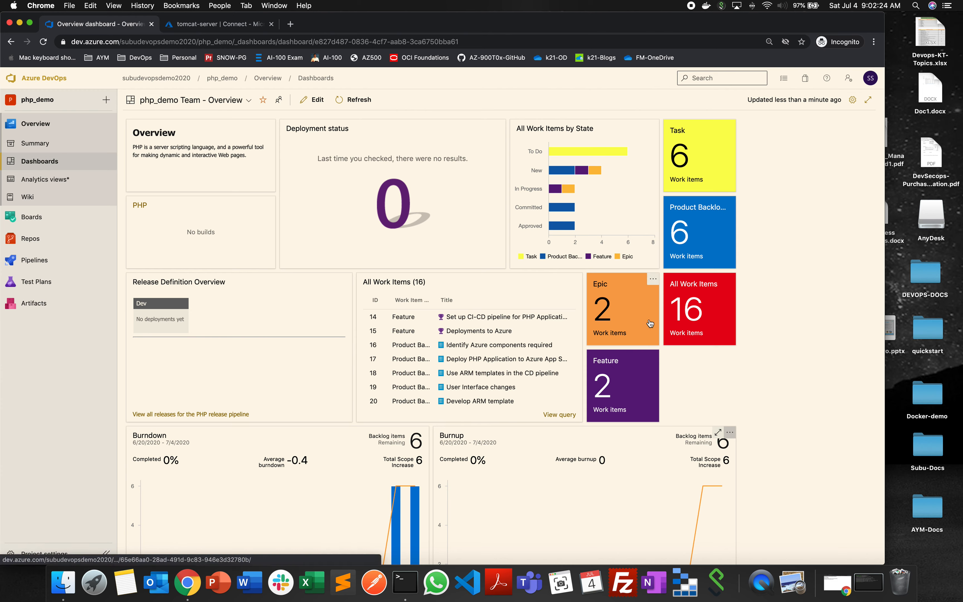
click(853, 101)
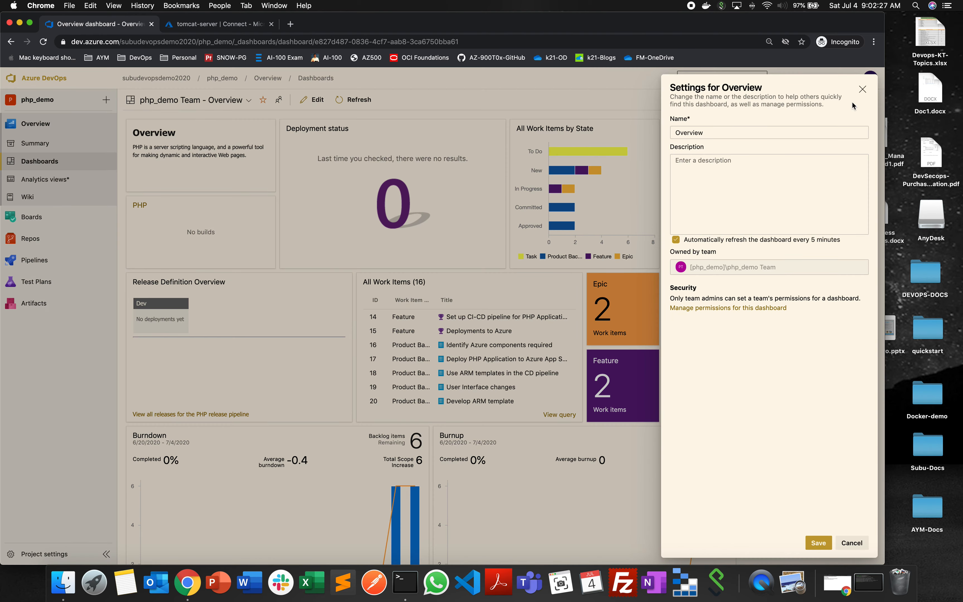
click(713, 133)
text(-)
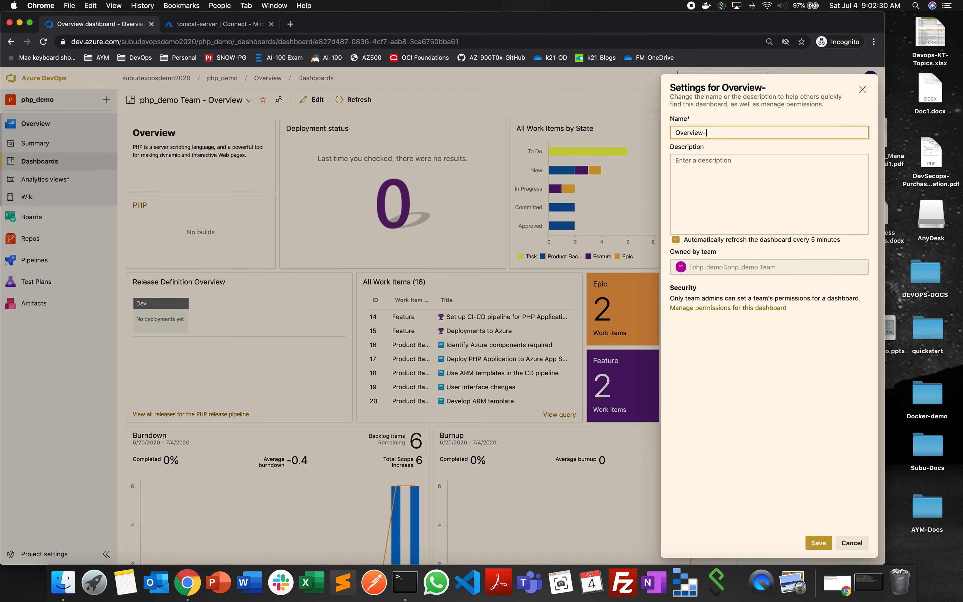
text(Dashboard Demo)
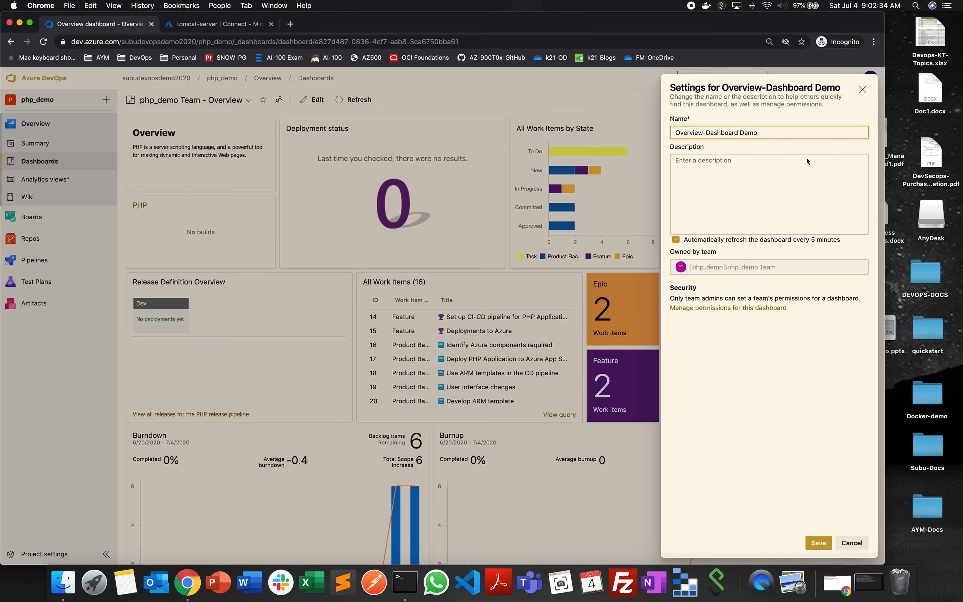
click(752, 162)
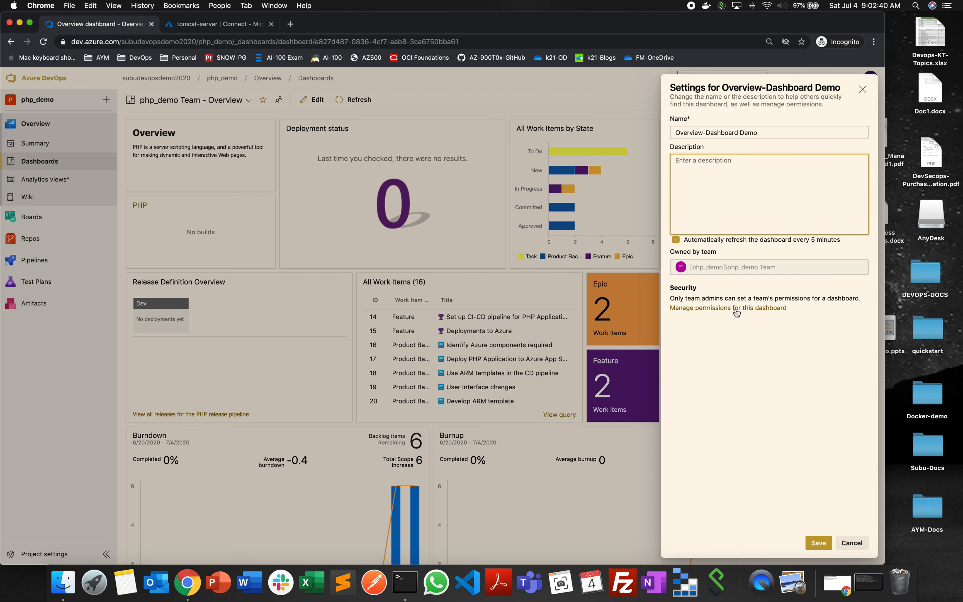
Review the dashboard's permissions for the team and an individual user, and save the dashboard settings.
key(Escape)
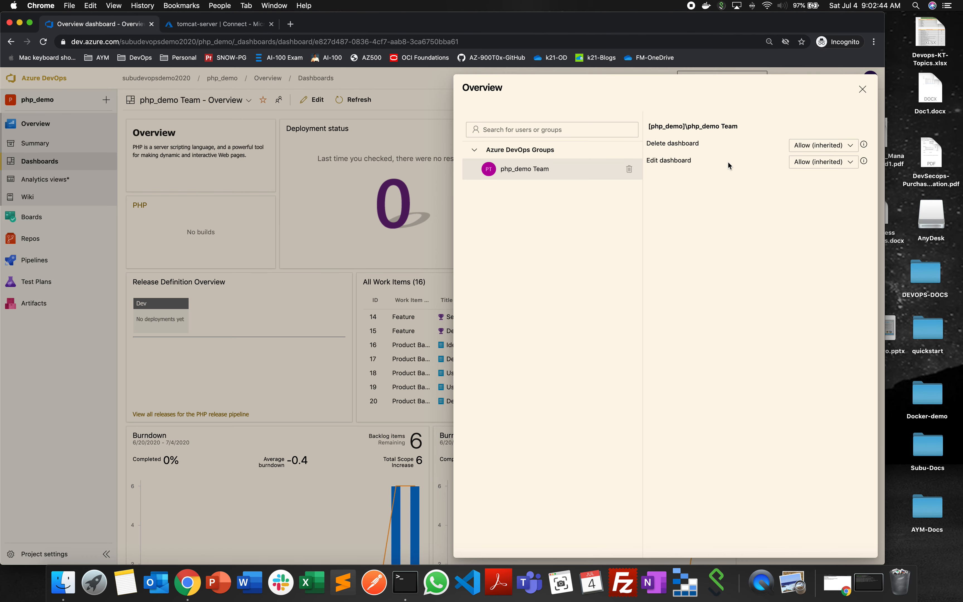
click(552, 130)
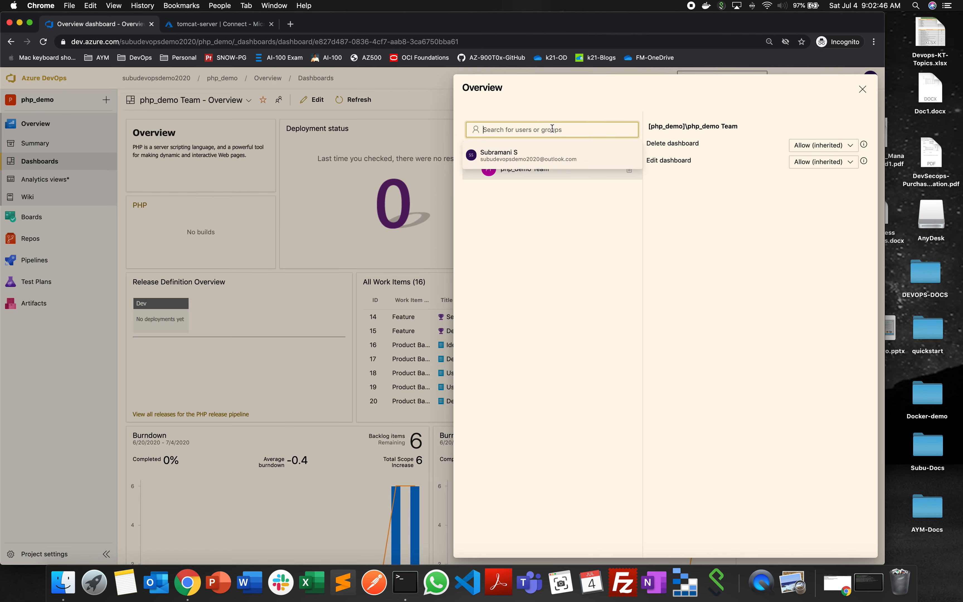
click(518, 155)
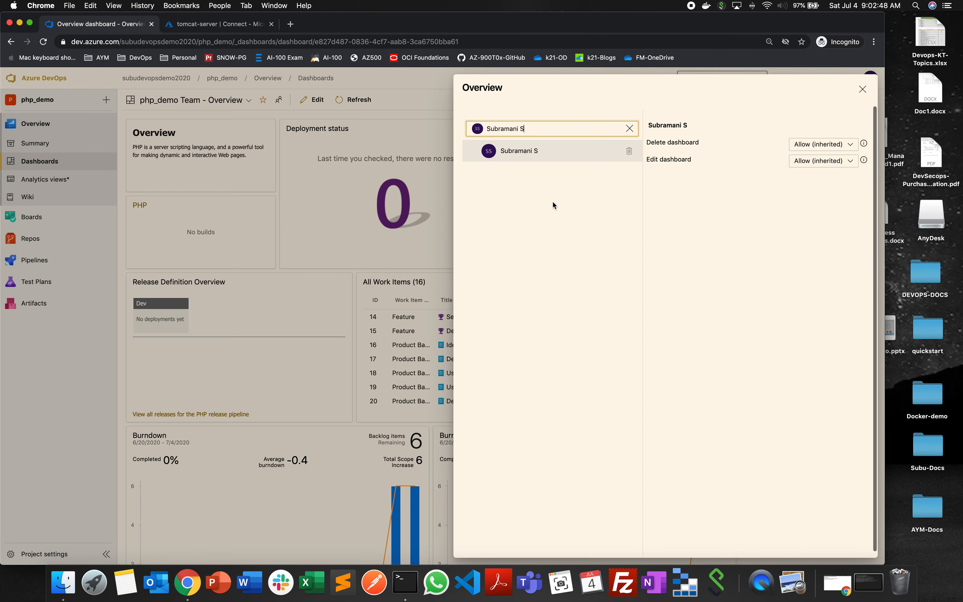
click(863, 90)
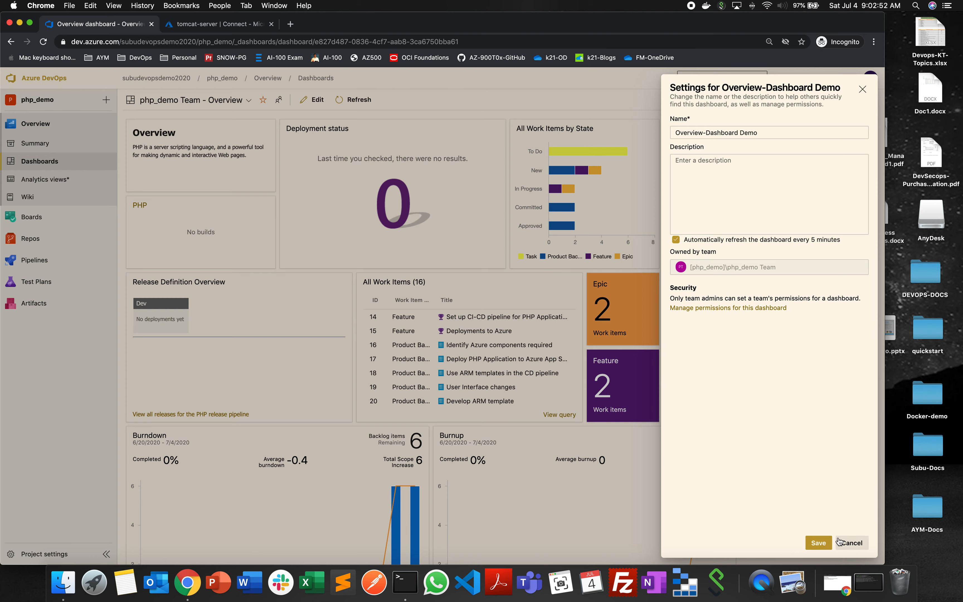
click(816, 545)
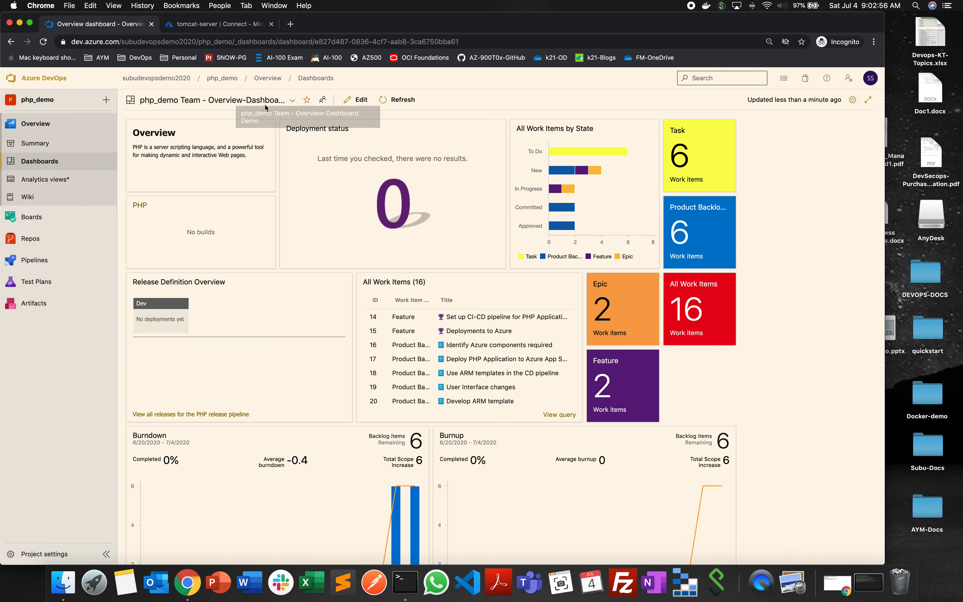
View the php_demo Team profile with its items and members, and close it.
click(323, 99)
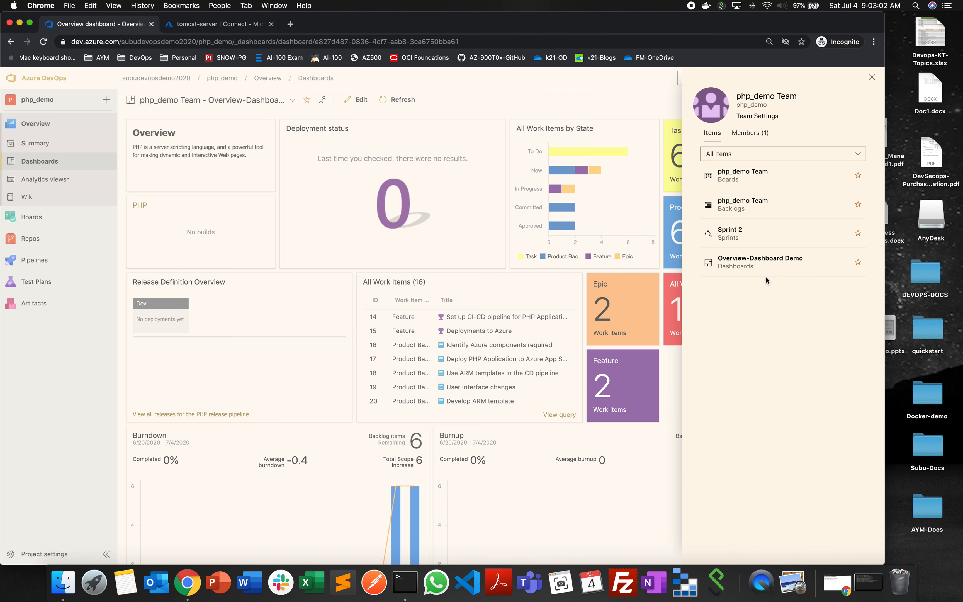
click(754, 135)
click(717, 135)
click(872, 78)
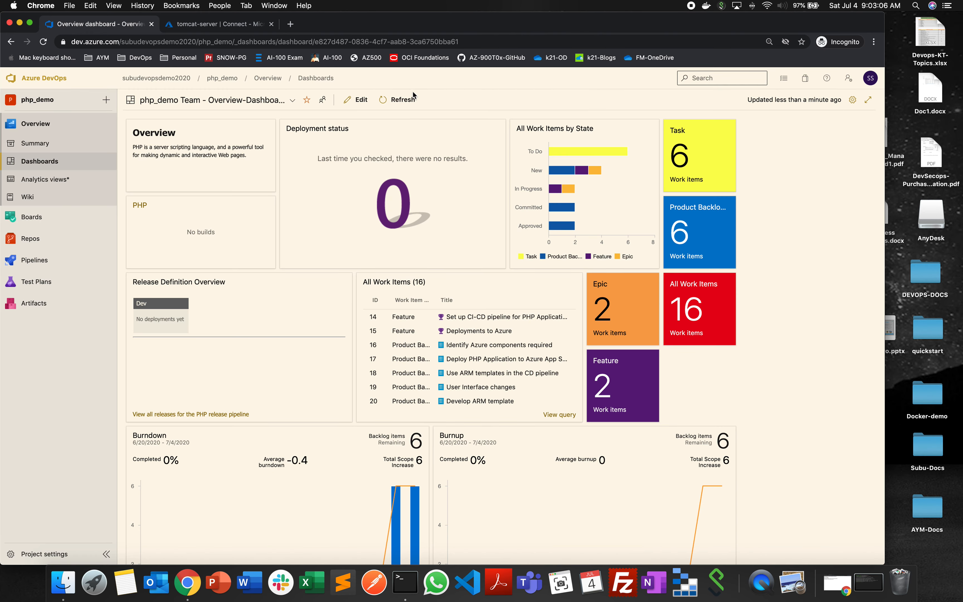
Refresh the dashboard, view it in full-screen mode and return to the normal view.
click(403, 100)
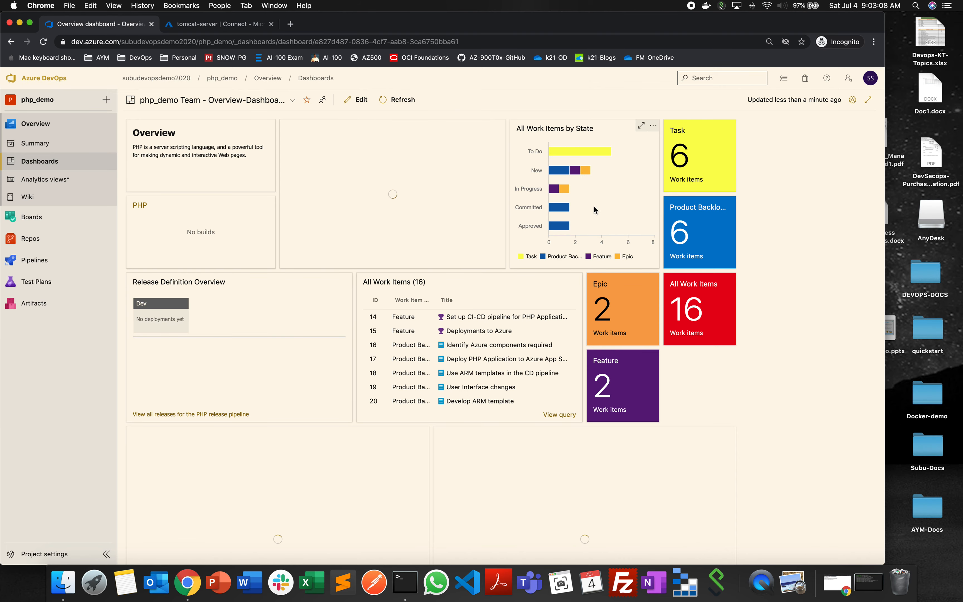
click(869, 100)
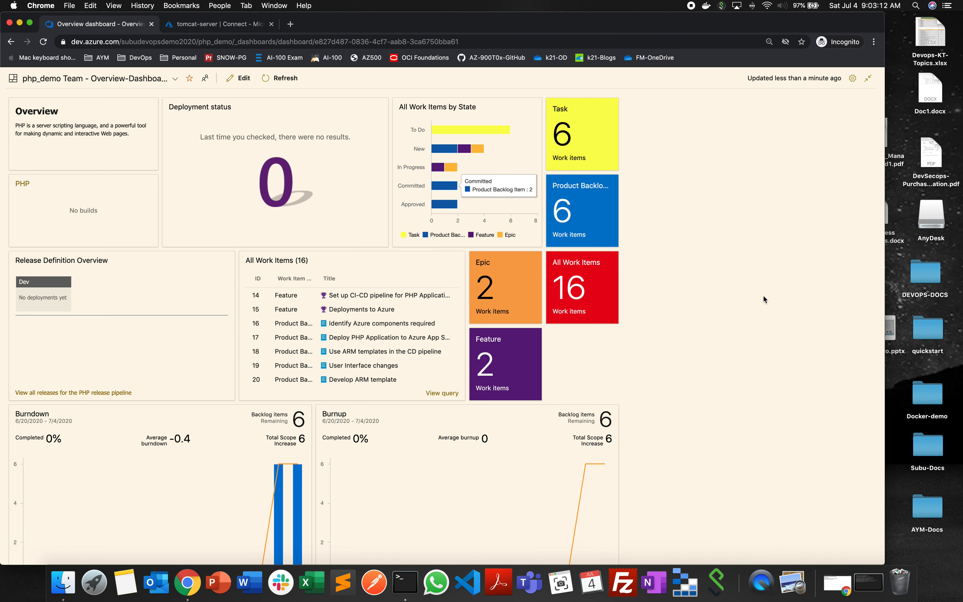
click(868, 78)
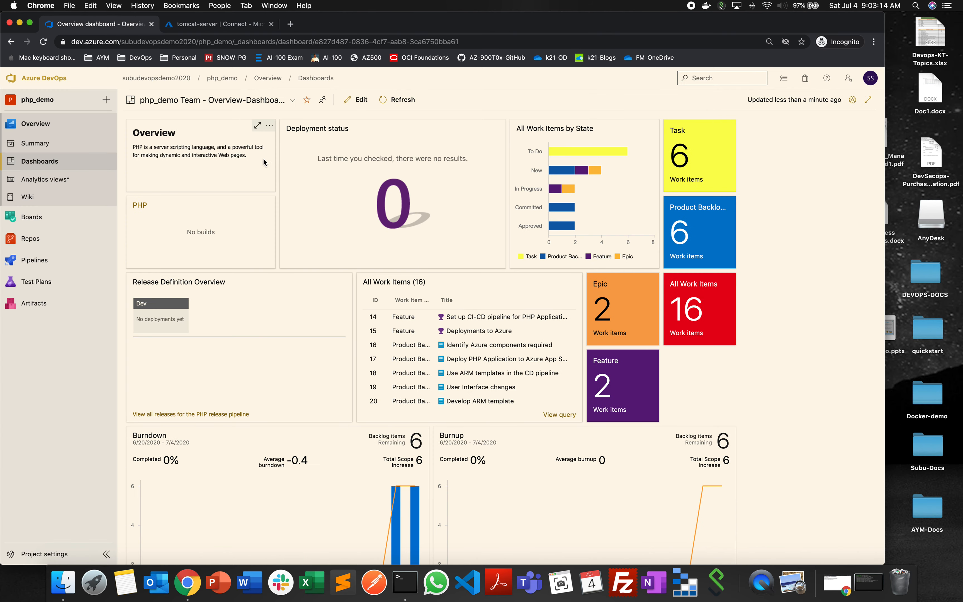
From the list of all dashboards, start a new dashboard with name and description demo and automatic refresh every 5 minutes.
click(292, 101)
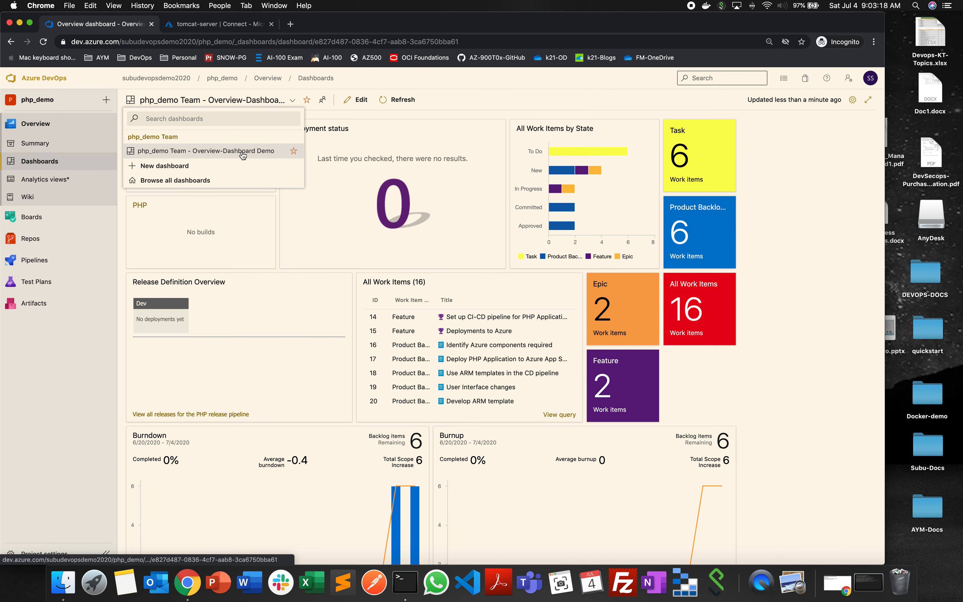
click(179, 181)
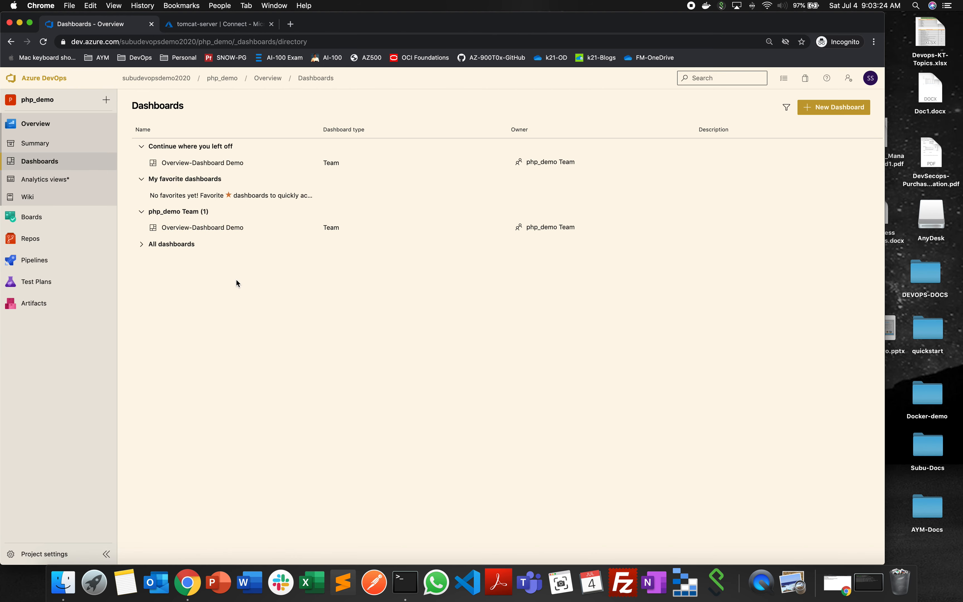
click(835, 109)
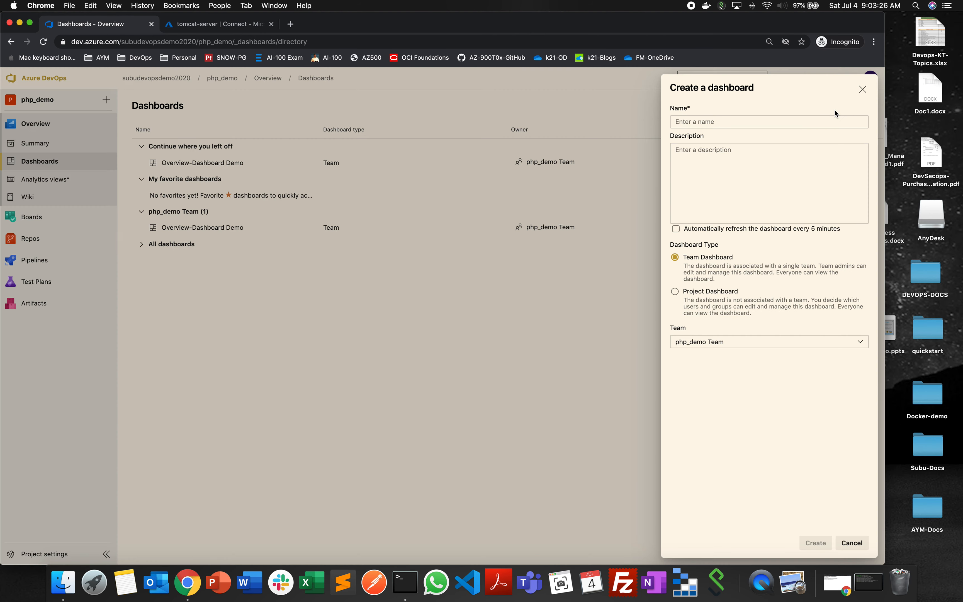
click(713, 125)
text(demo)
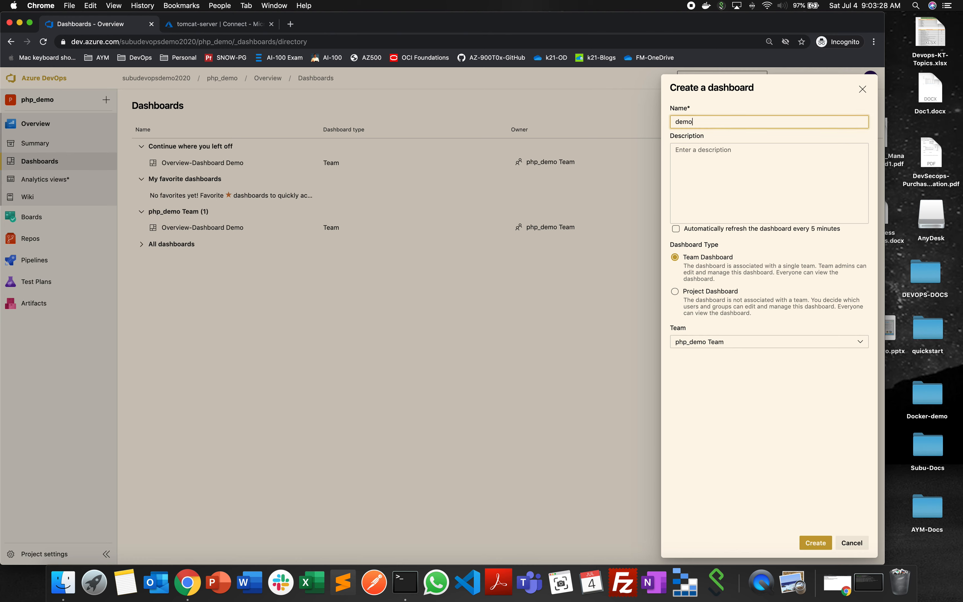
click(739, 179)
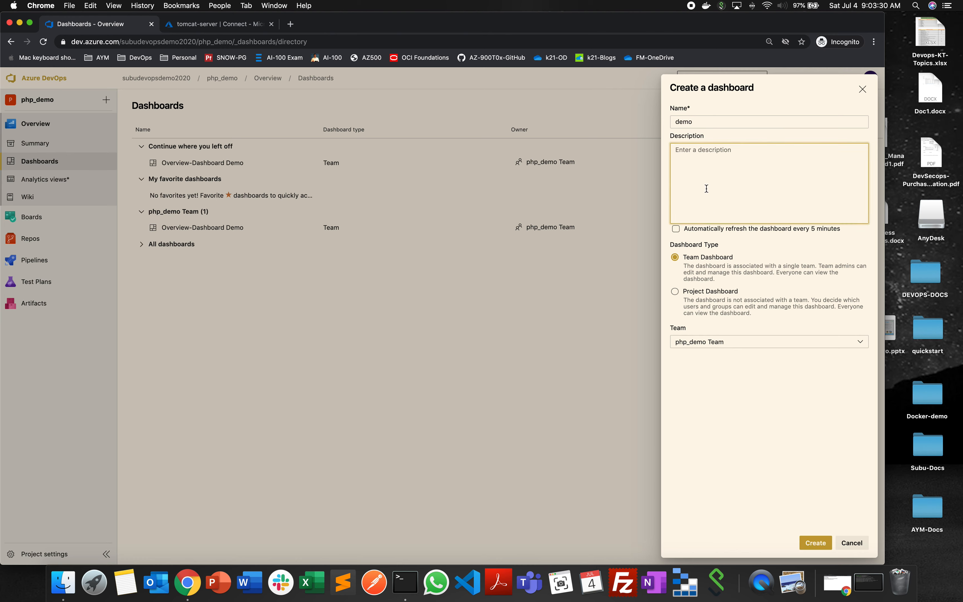
text(demo)
click(676, 229)
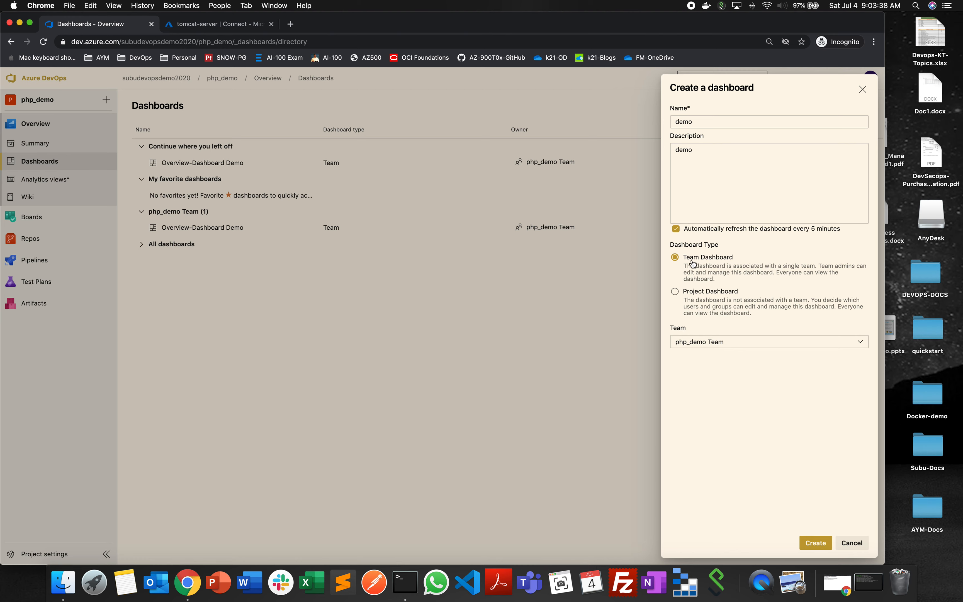
Compare the dashboard types and available teams, choose Project Dashboard and create the dashboard.
click(680, 293)
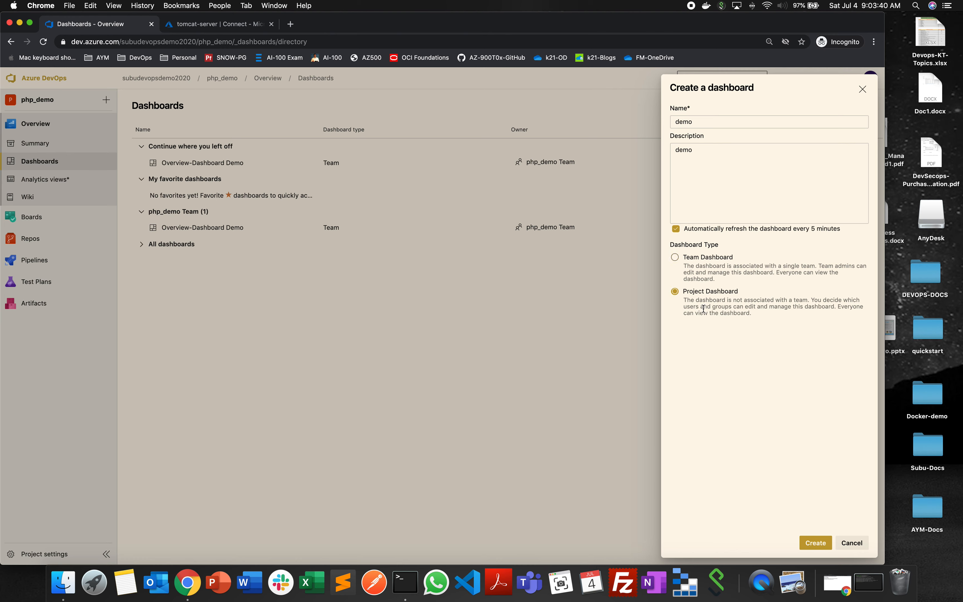
click(676, 257)
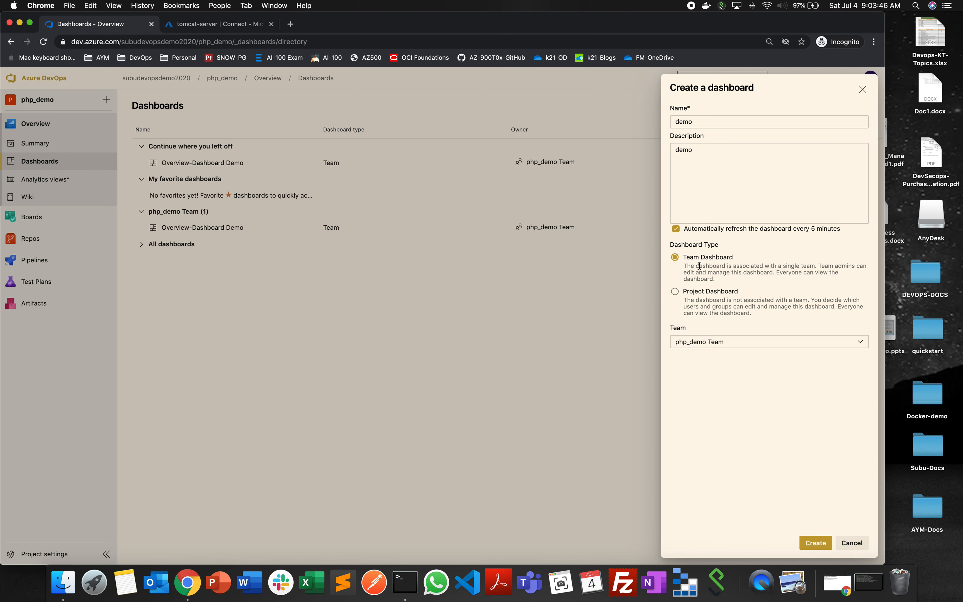
click(805, 343)
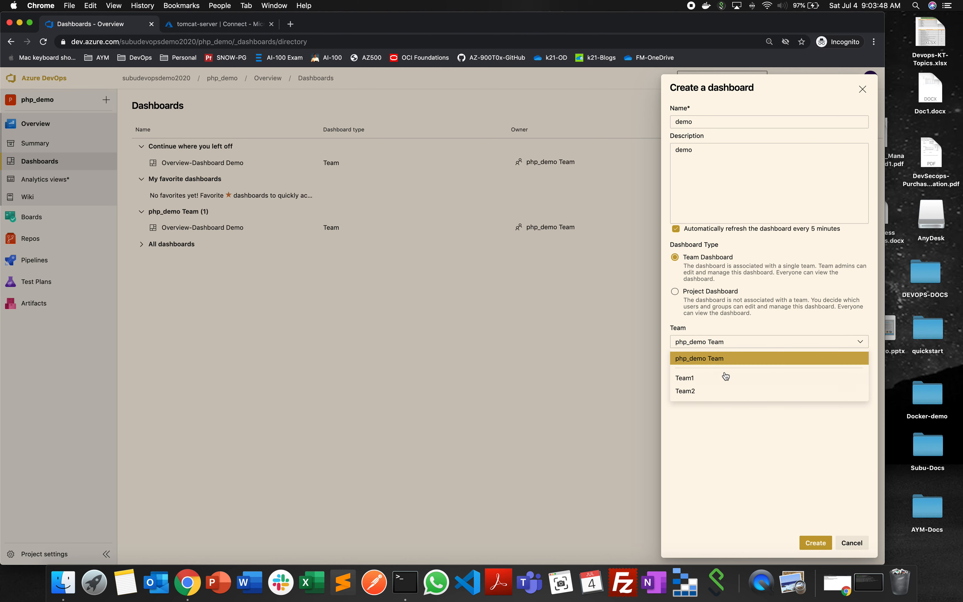
click(729, 423)
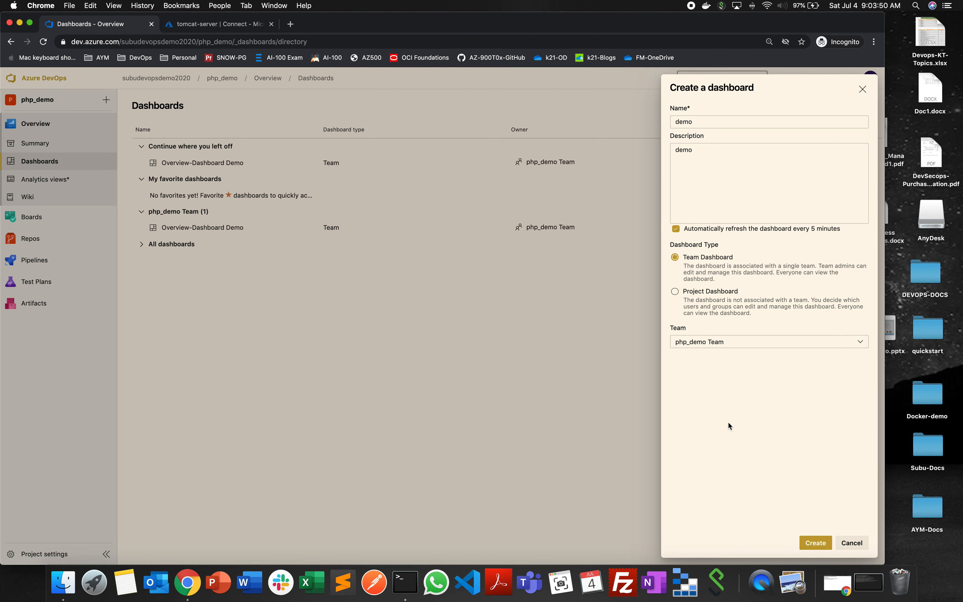
click(675, 292)
click(816, 543)
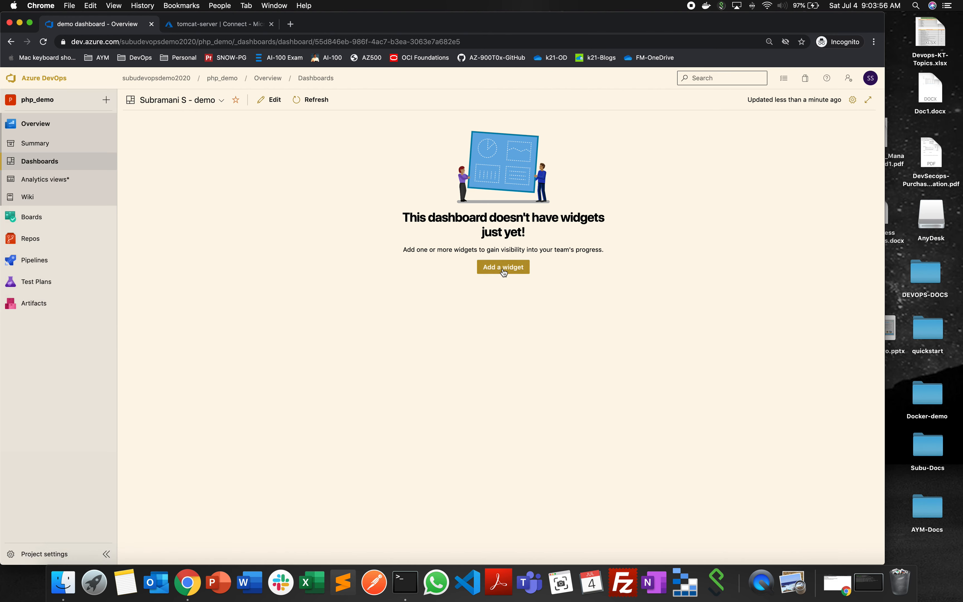
Switch to the Overview-Dashboard Demo dashboard and copy its All Work Items by State widget to the demo project dashboard.
click(214, 103)
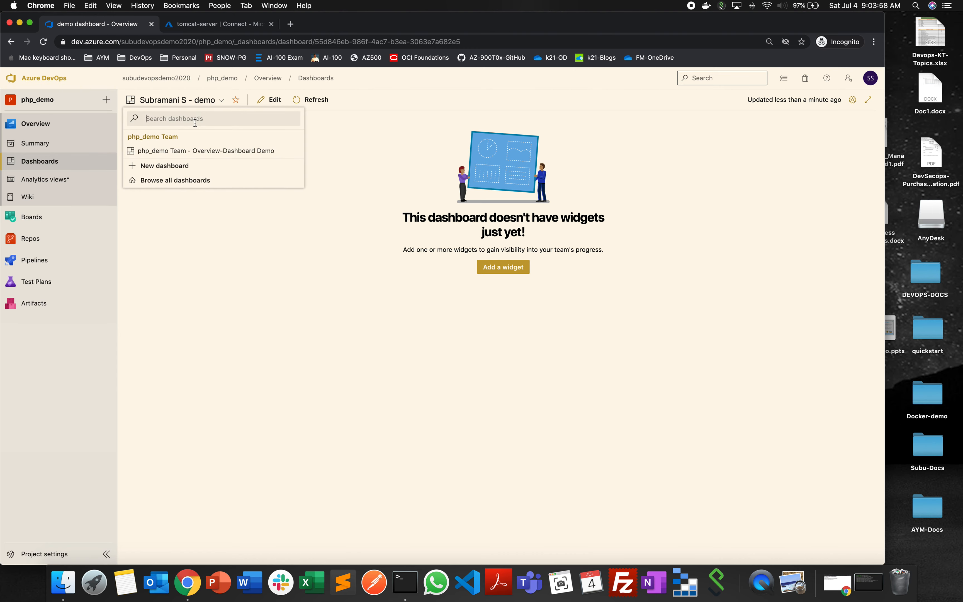
click(207, 153)
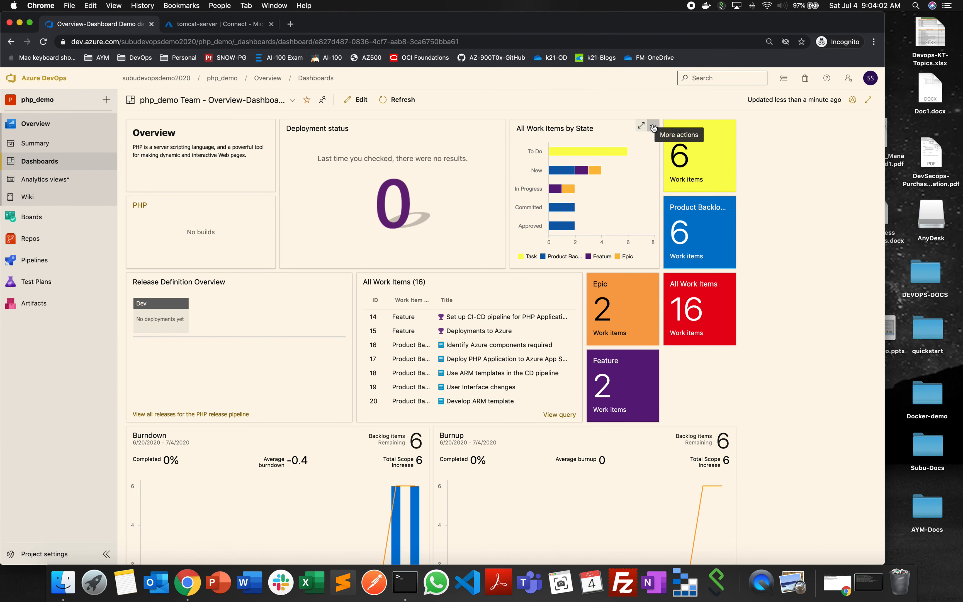
click(654, 126)
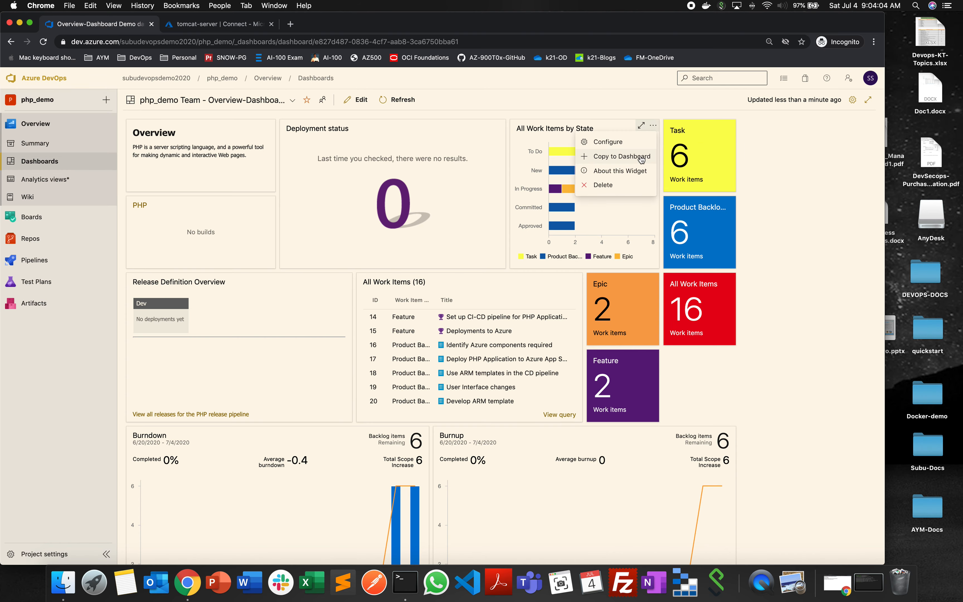
click(625, 159)
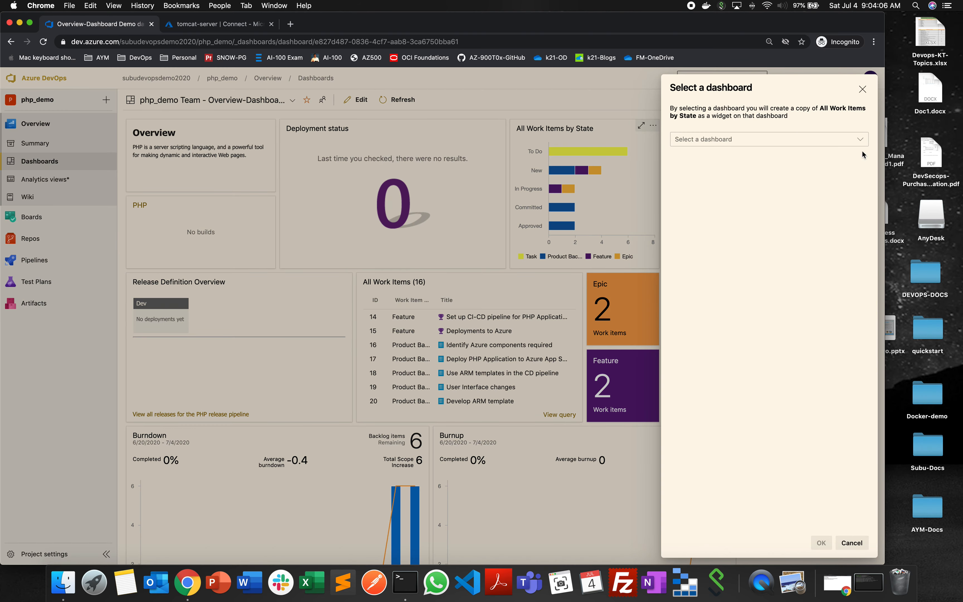
click(860, 140)
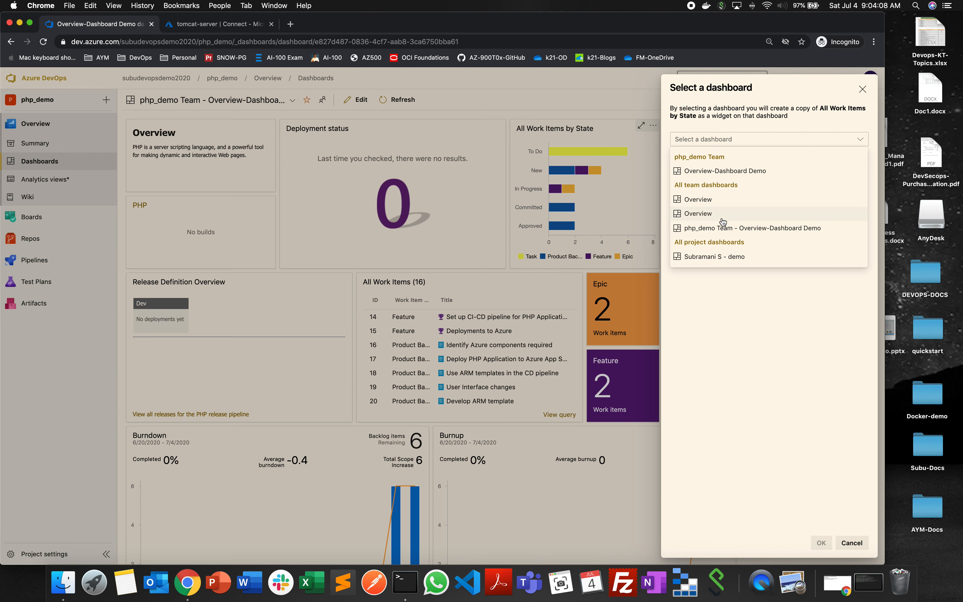
click(726, 260)
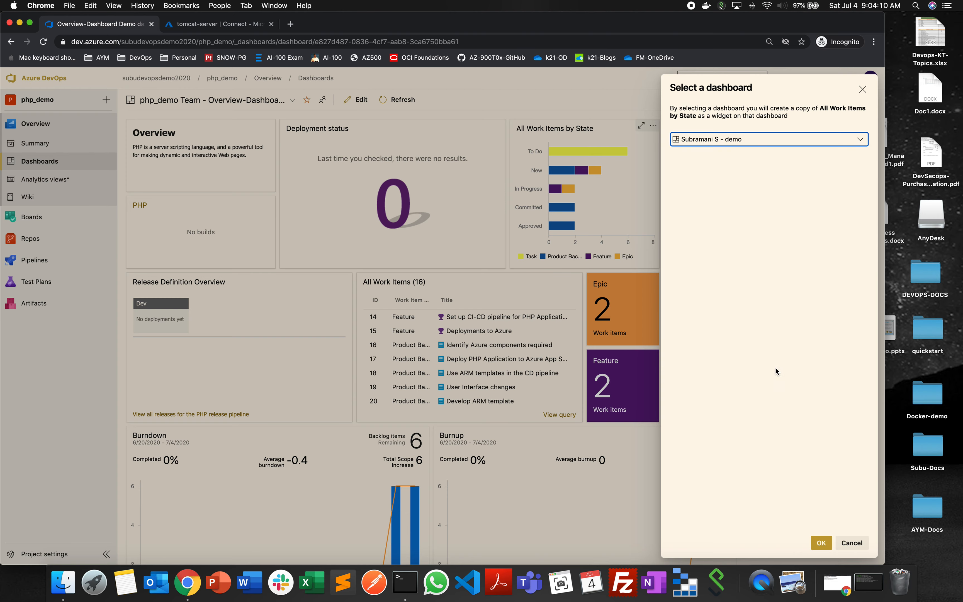
click(822, 543)
Copy the Burndown widget from the Overview-Dashboard Demo dashboard to the demo project dashboard.
scroll(538, 388, down, 5)
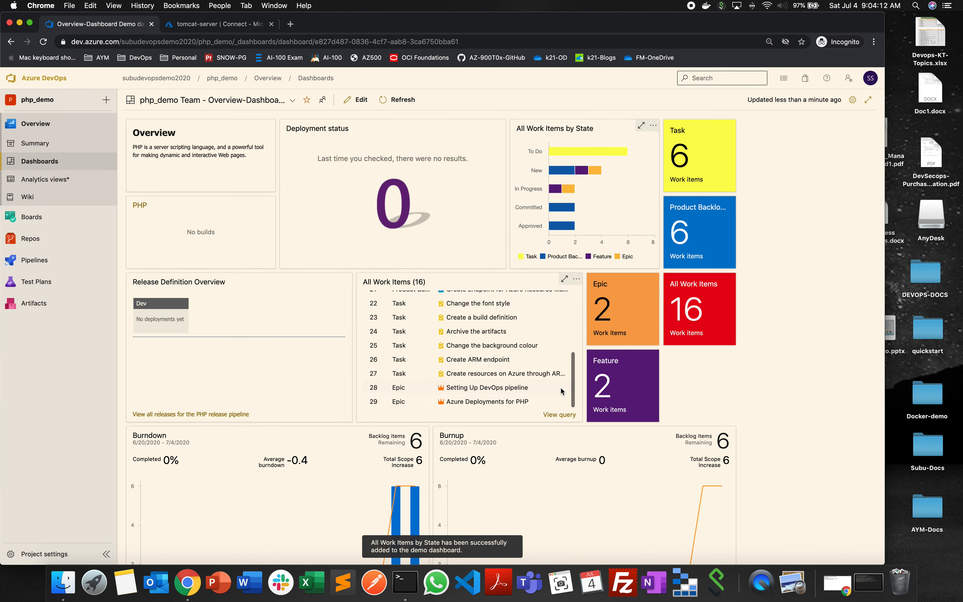
click(423, 432)
click(392, 463)
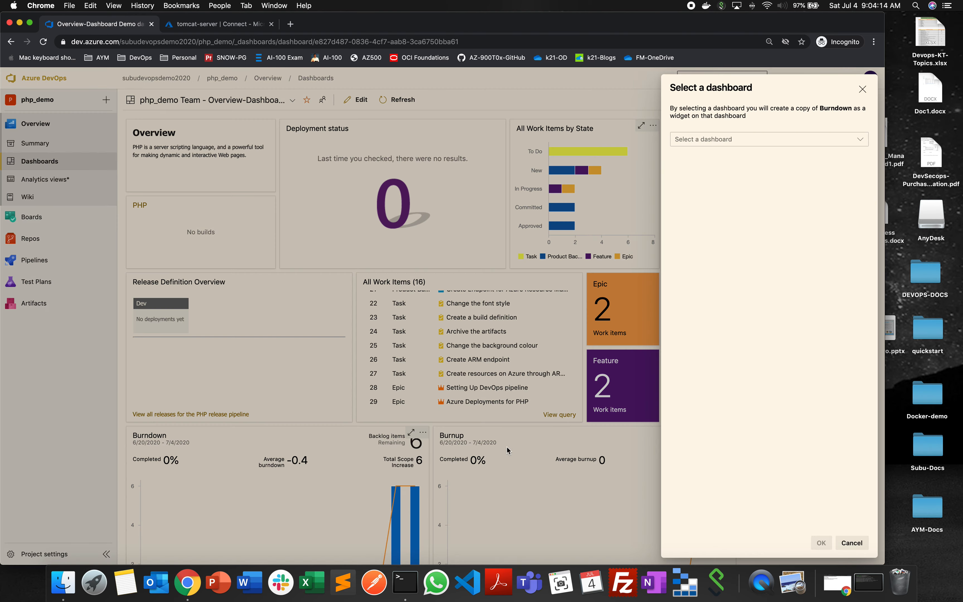
click(861, 139)
click(730, 259)
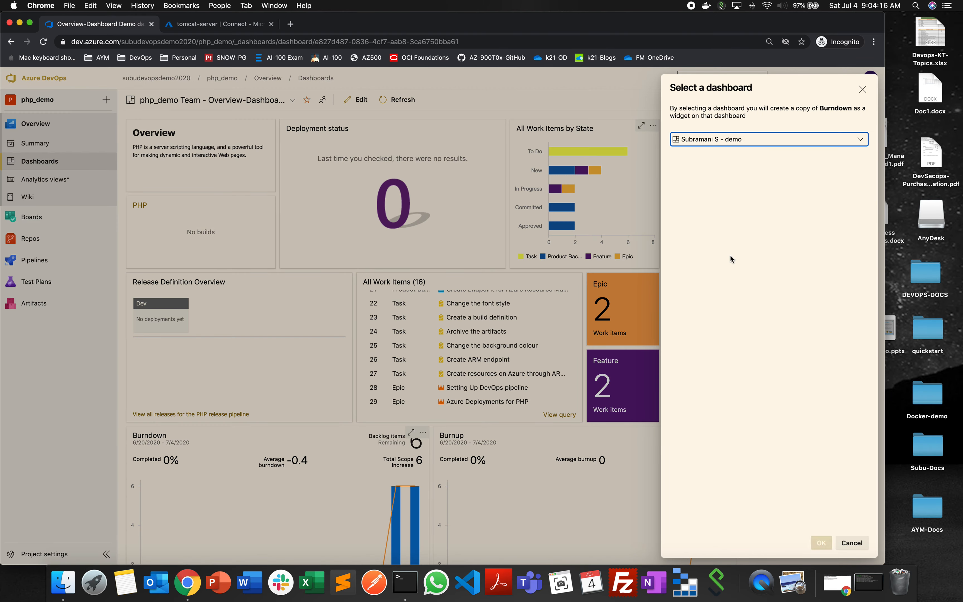
click(821, 542)
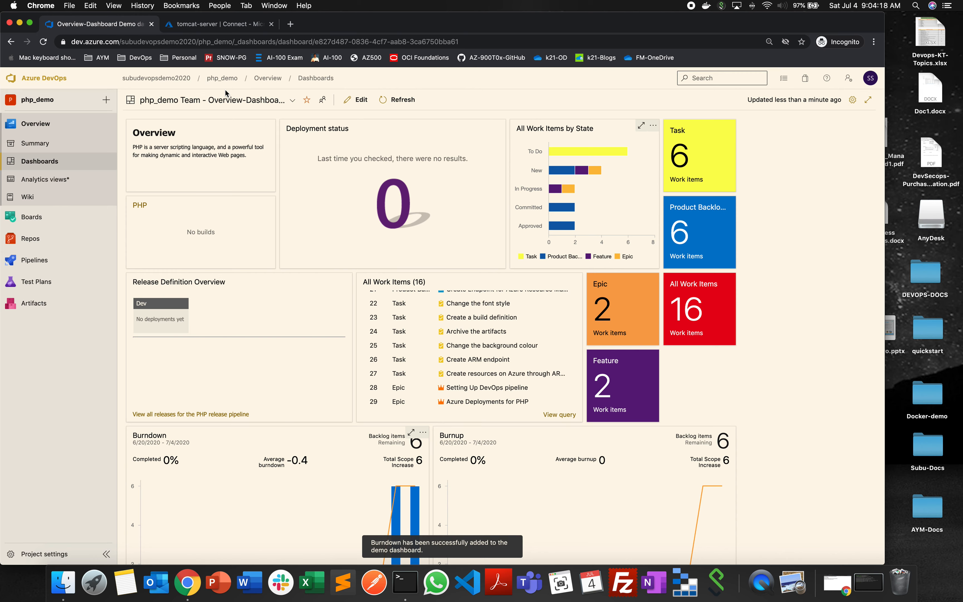
Browse the list of all dashboards and open the demo project dashboard.
click(228, 104)
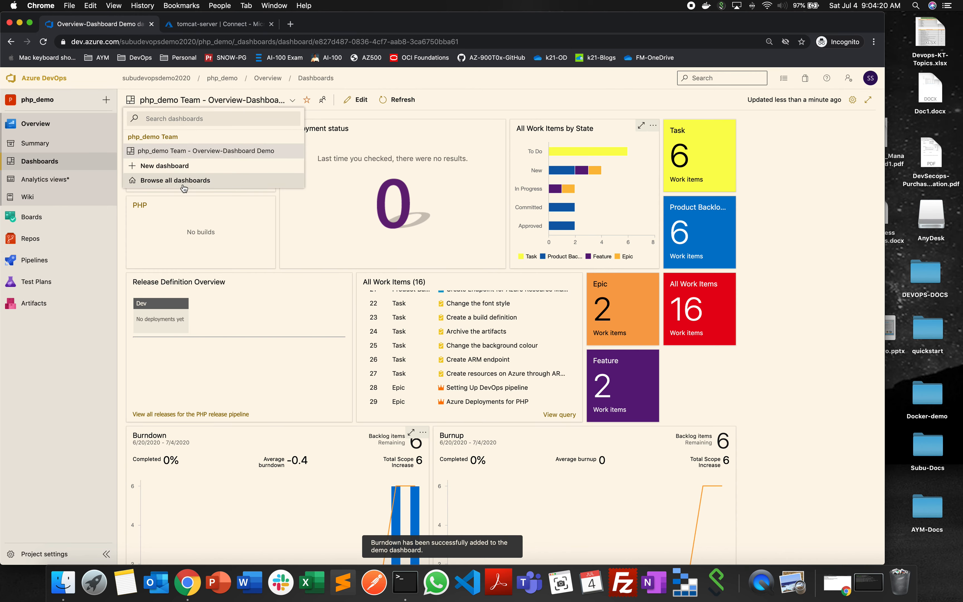
click(184, 183)
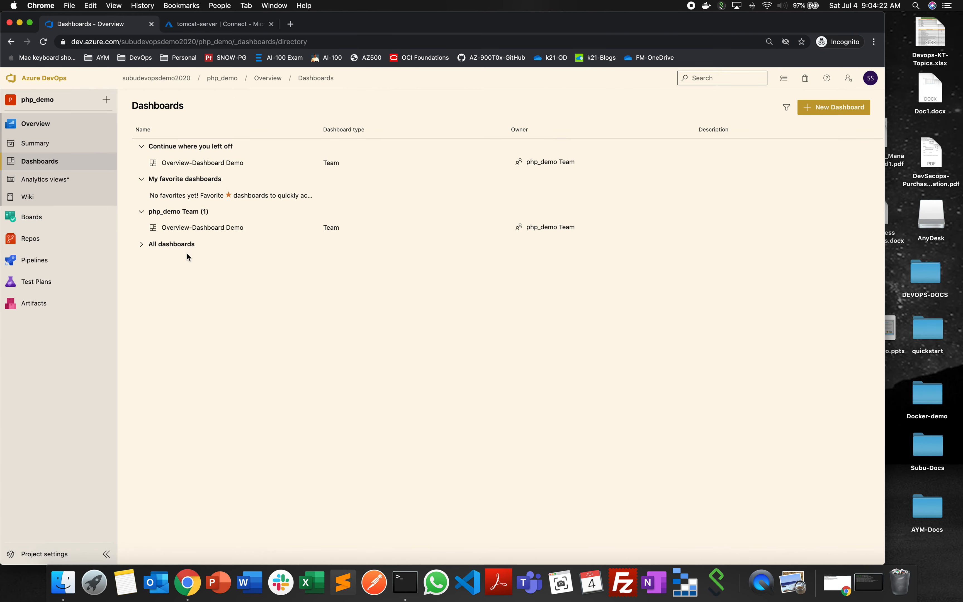
click(186, 249)
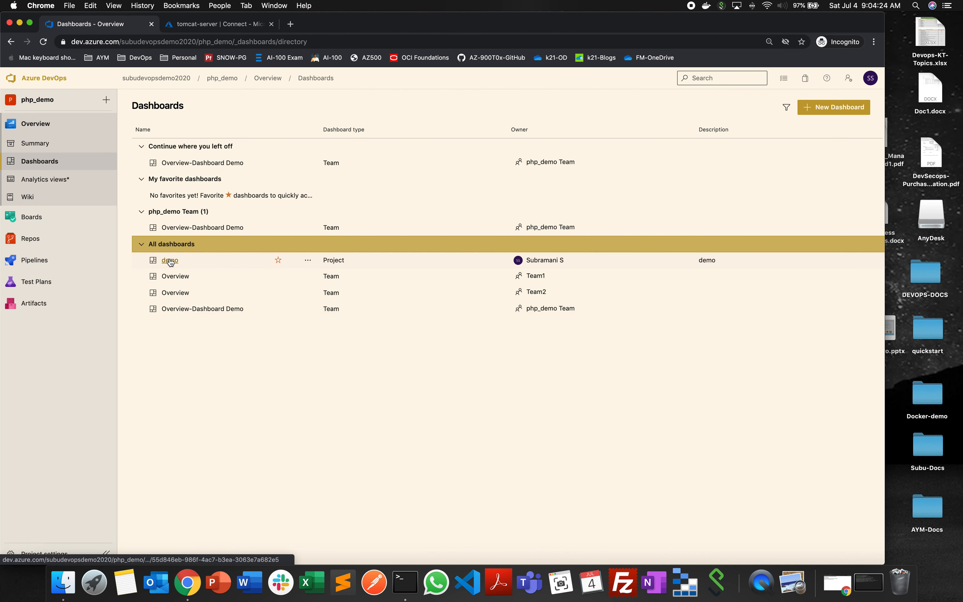
click(169, 259)
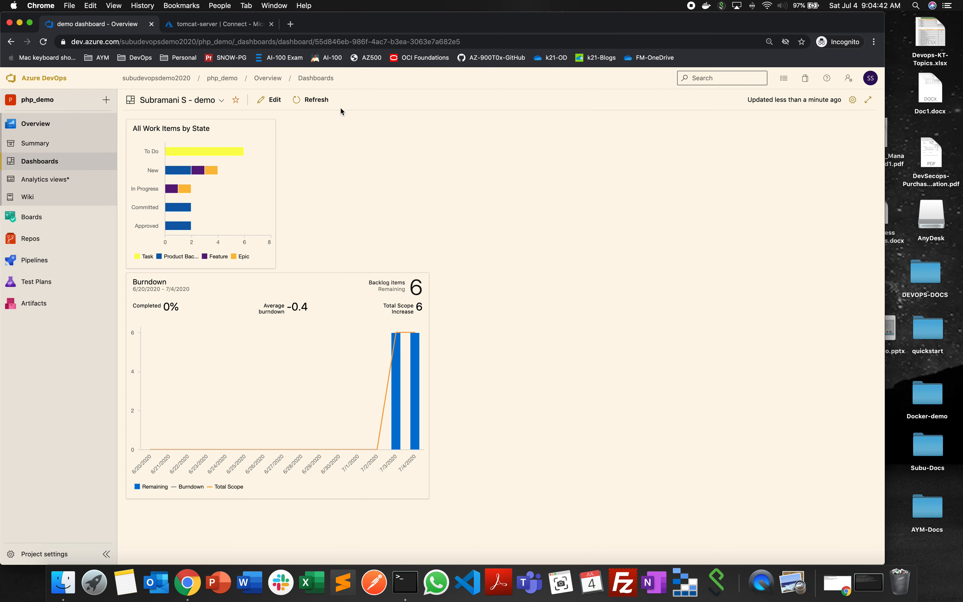
Examine the widgets available for the demo dashboard in edit mode and finish editing without adding any.
click(271, 100)
scroll(795, 450, down, 10)
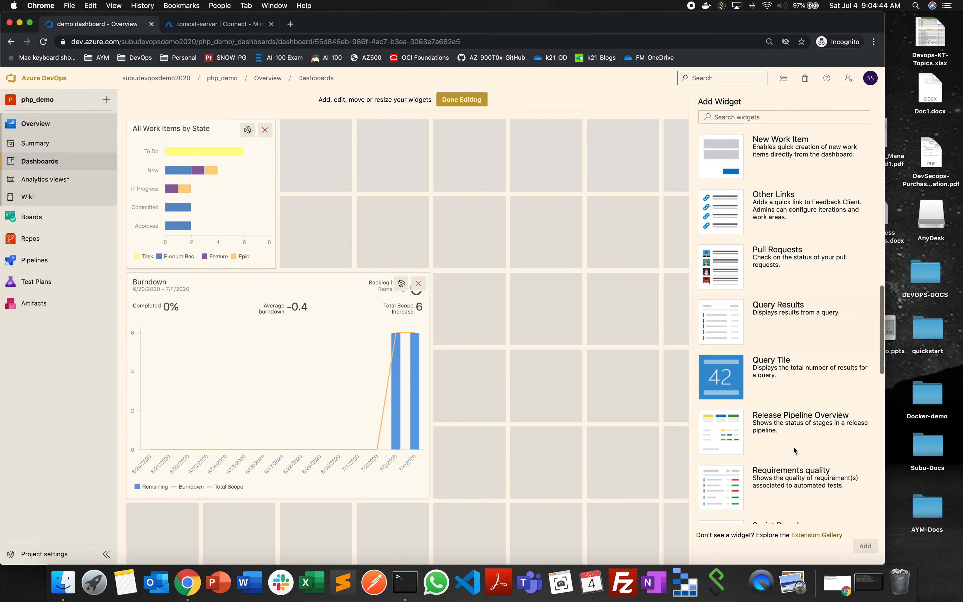
scroll(794, 450, down, 8)
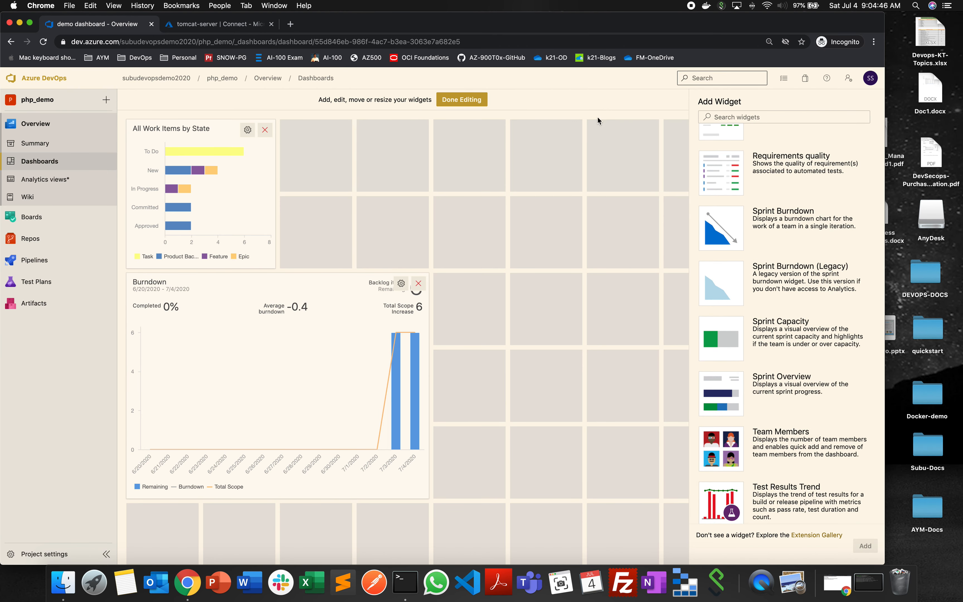
click(448, 100)
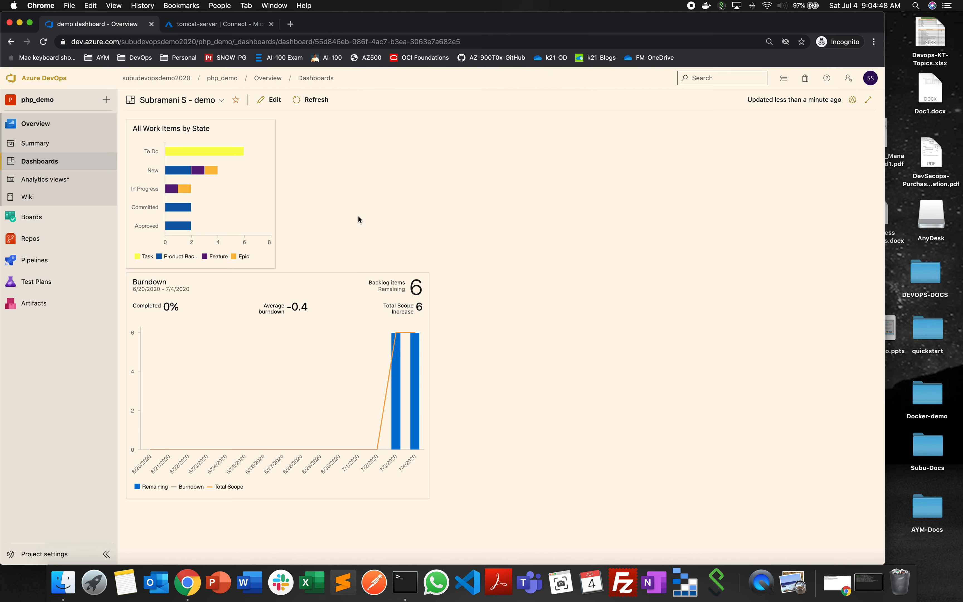
View the details of the shared analytics views Tasks - Last 30 days and Backlog items - Last 30 days.
click(51, 179)
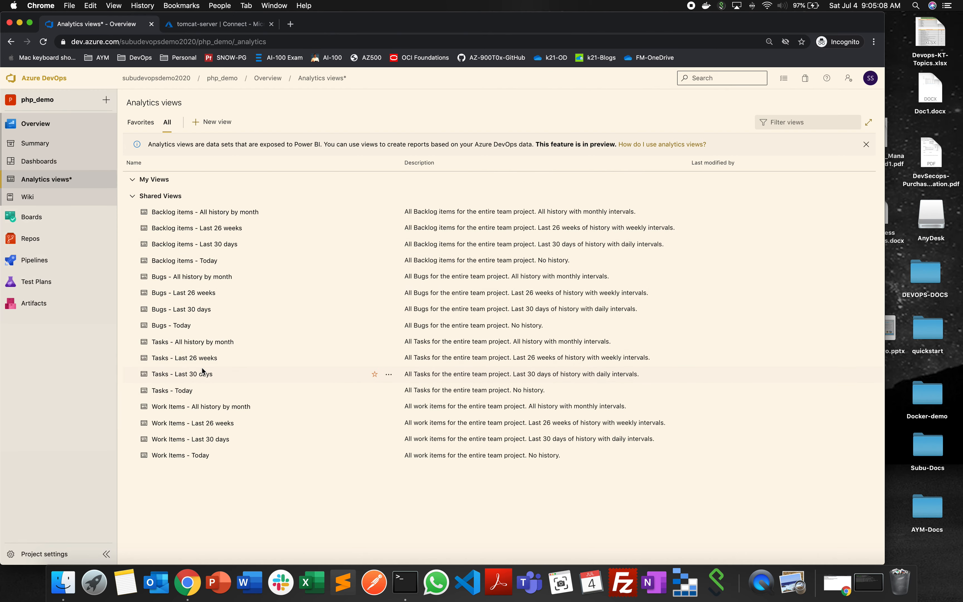
click(194, 376)
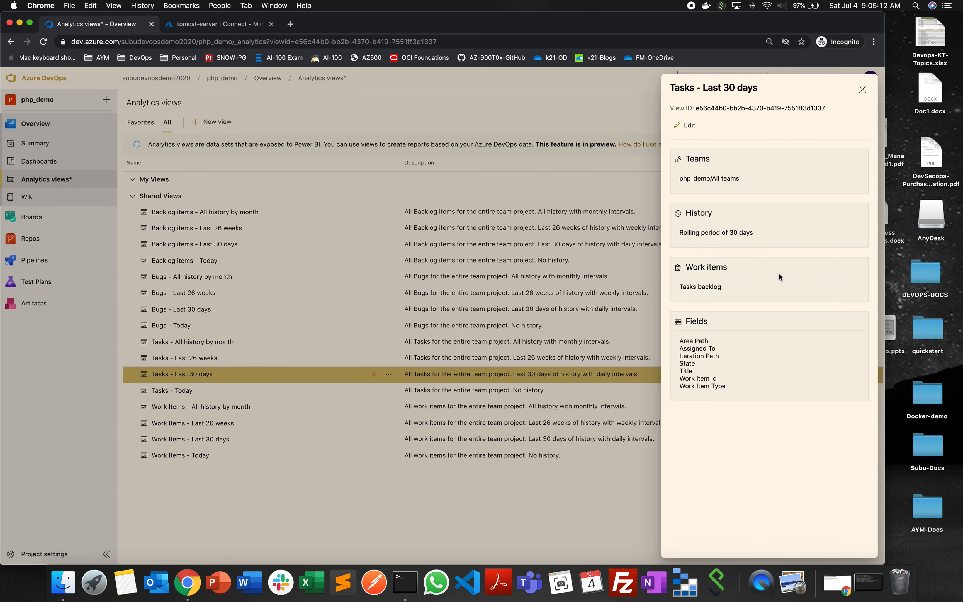
click(862, 93)
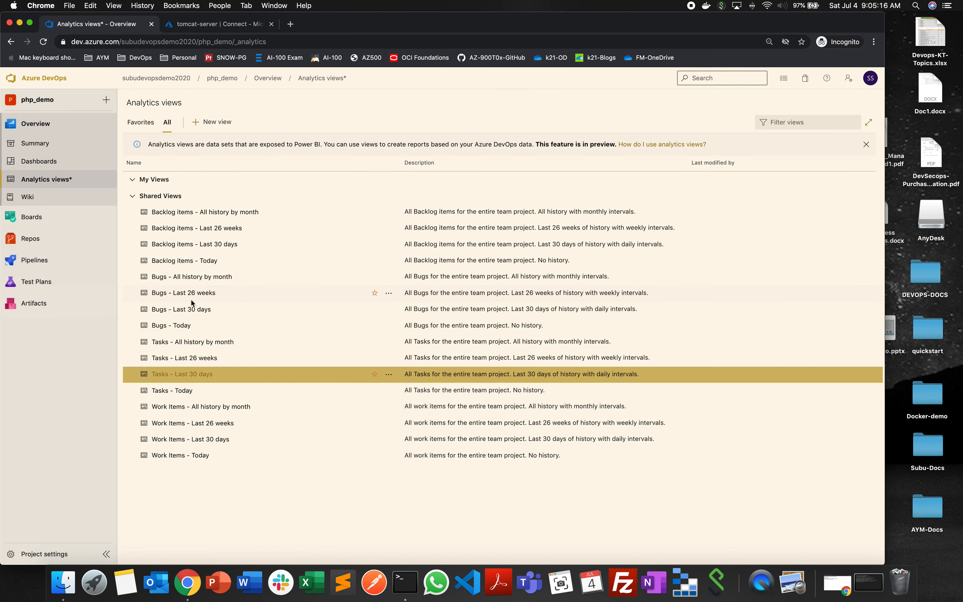
click(195, 244)
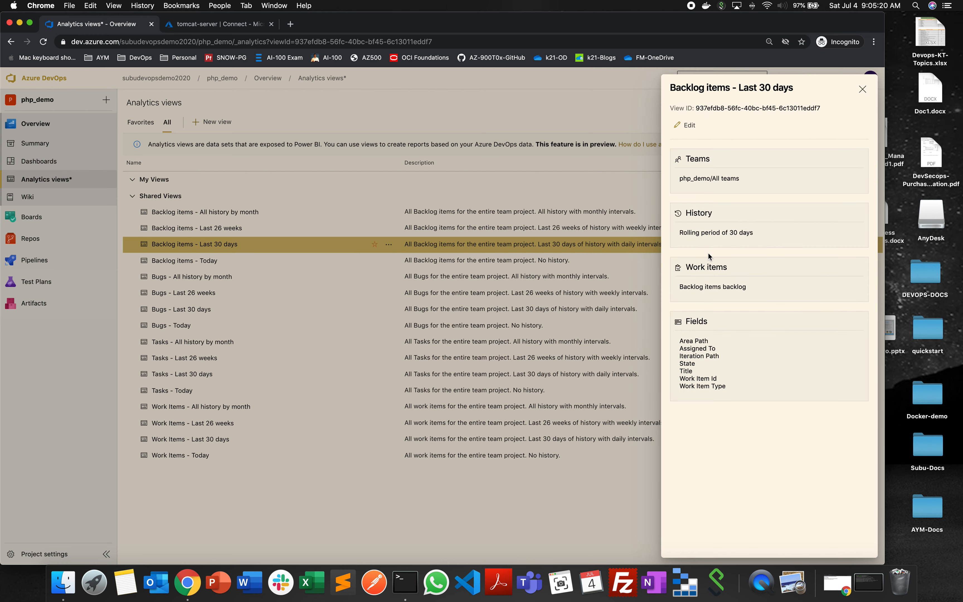
click(863, 90)
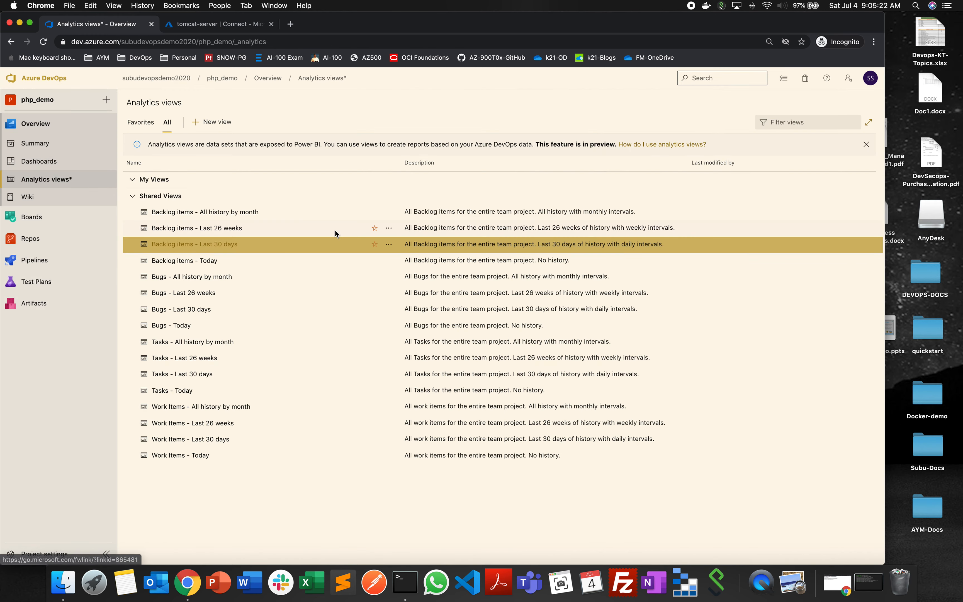
Highlight the analytics preview notice, inspect the general options for a new analytics view, and cancel its creation.
drag(535, 145, 617, 144)
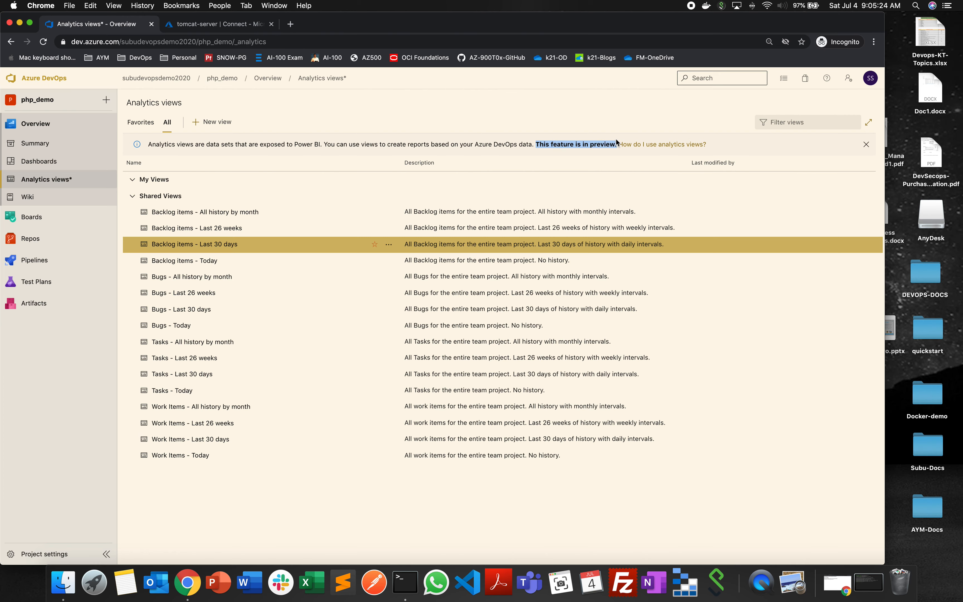
click(438, 108)
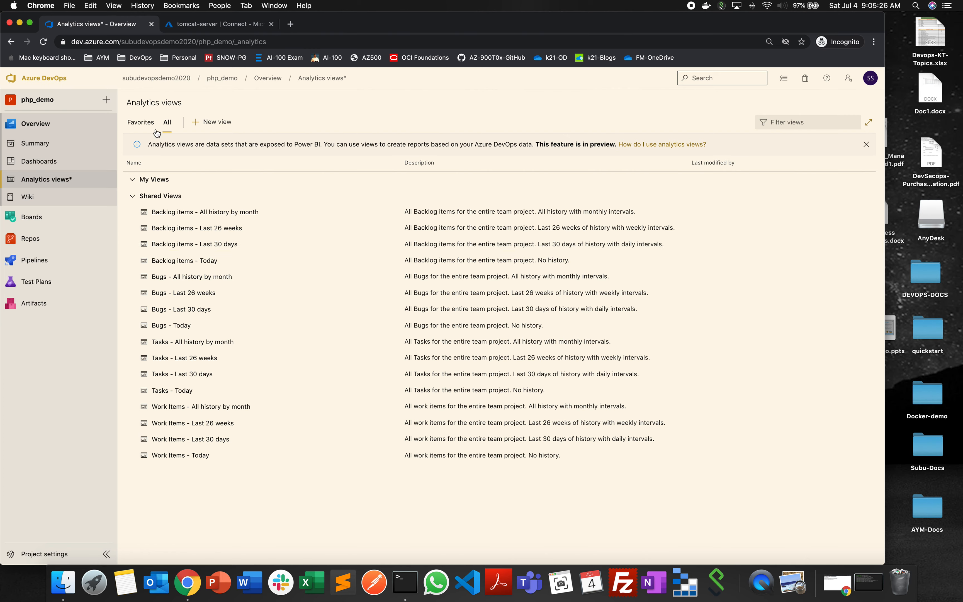
click(219, 123)
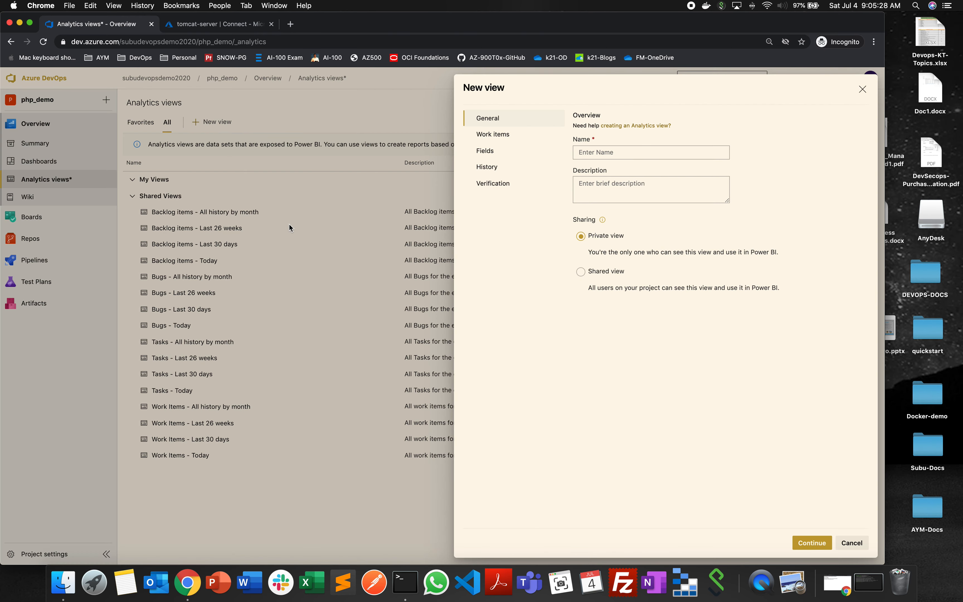
click(852, 543)
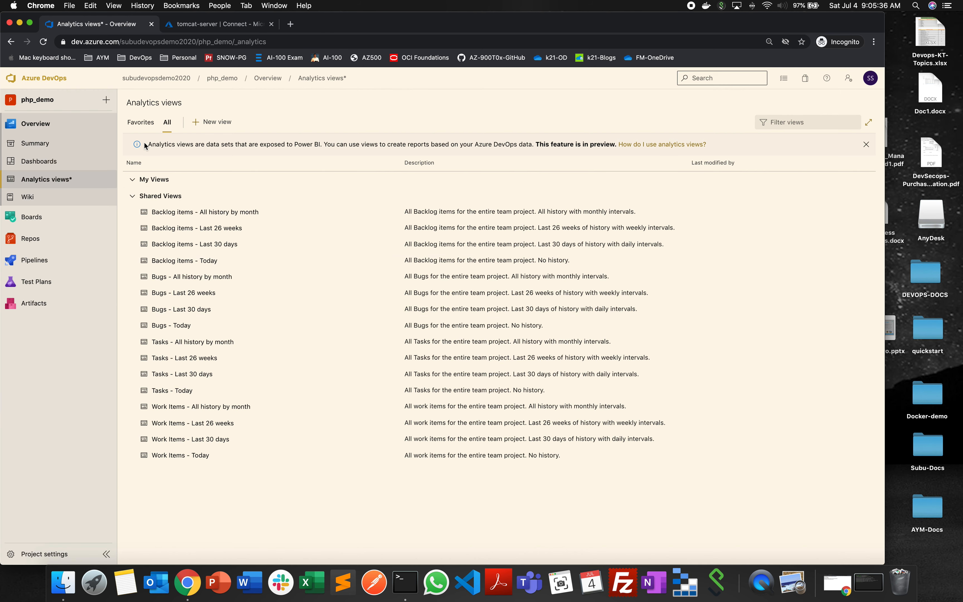
Highlight the analytics views description and preview notice, and open the How do I use analytics views? documentation in a separate tab.
drag(144, 143, 323, 146)
click(321, 147)
drag(535, 144, 617, 144)
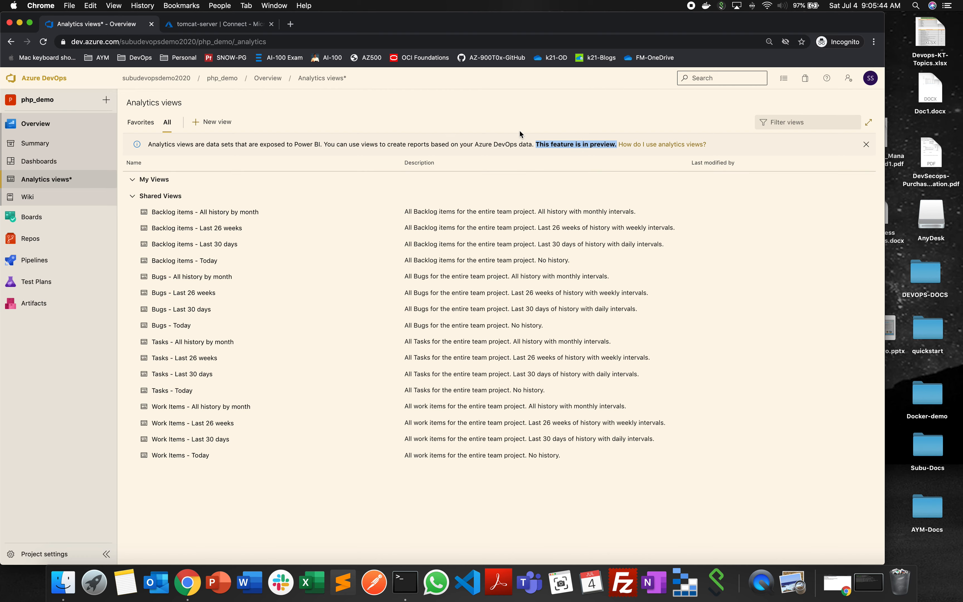
right_click(659, 144)
click(682, 150)
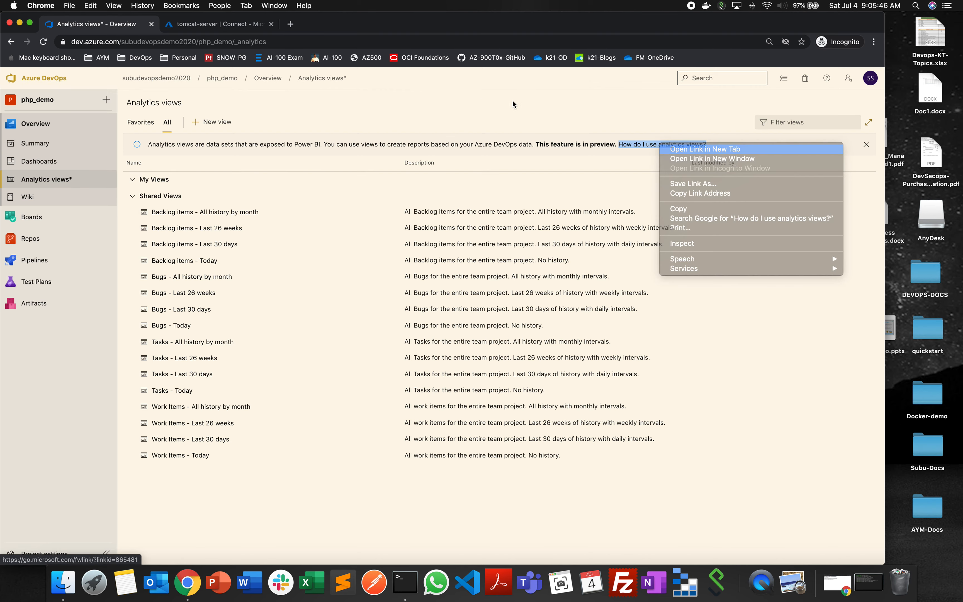
click(233, 25)
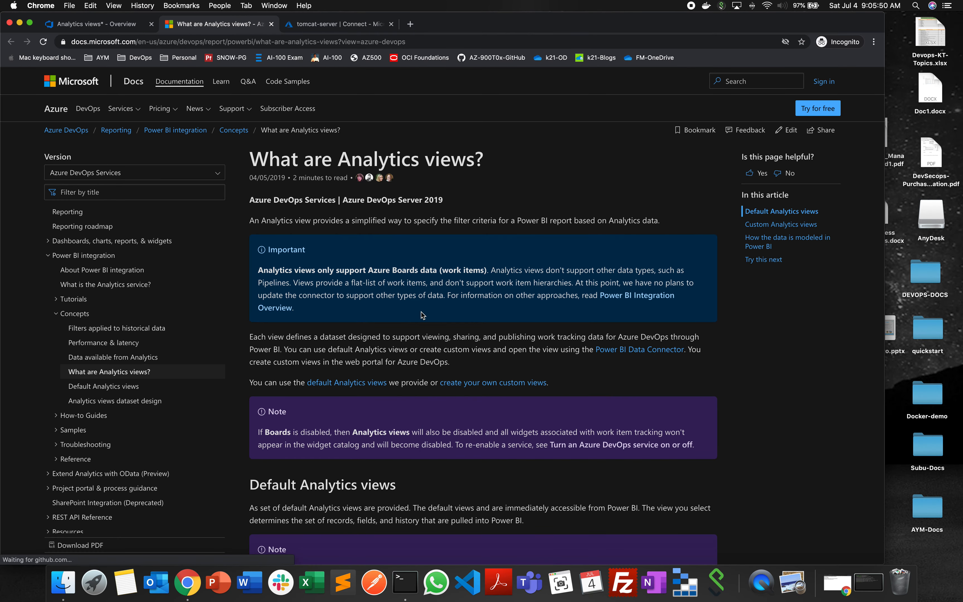
Read the documentation on default and custom Analytics views and return to the project's analytics views page.
scroll(422, 399, down, 10)
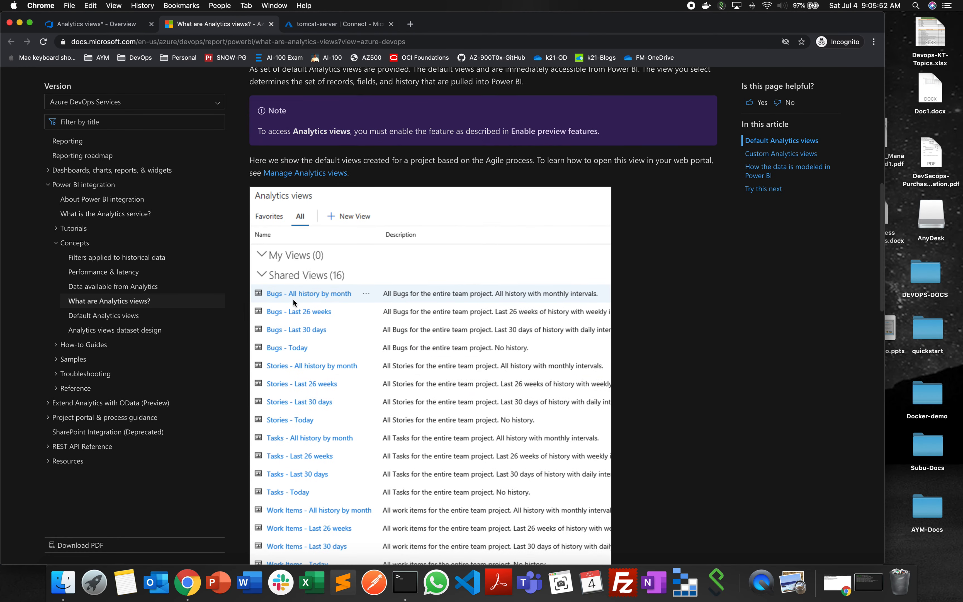
scroll(372, 294, down, 10)
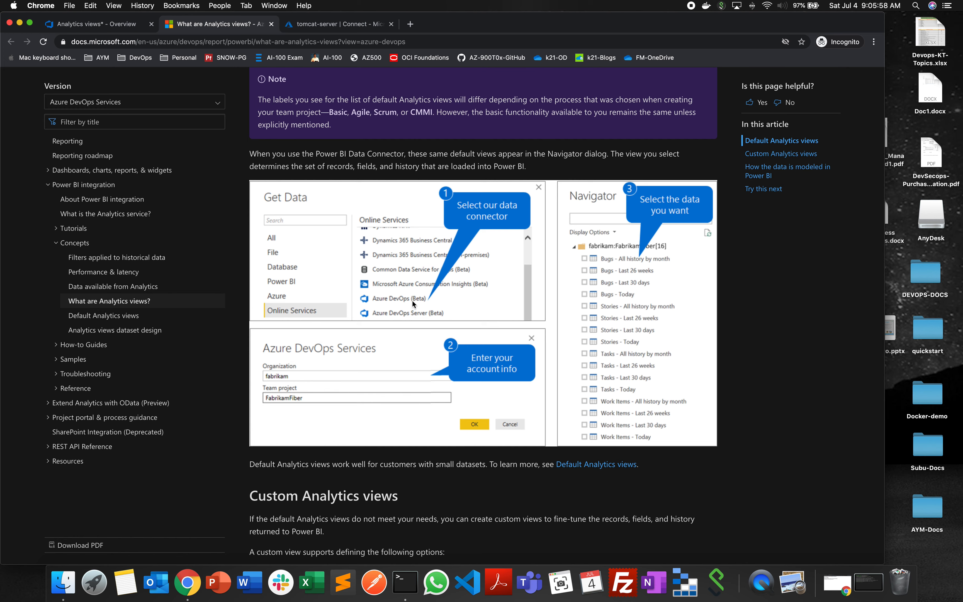
scroll(410, 320, down, 3)
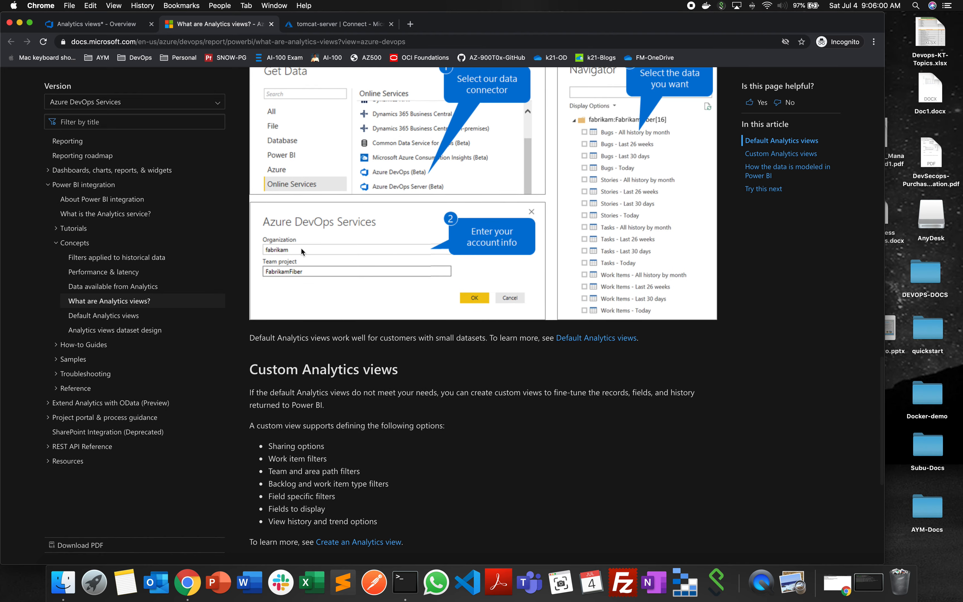
scroll(386, 294, down, 7)
scroll(281, 168, up, 10)
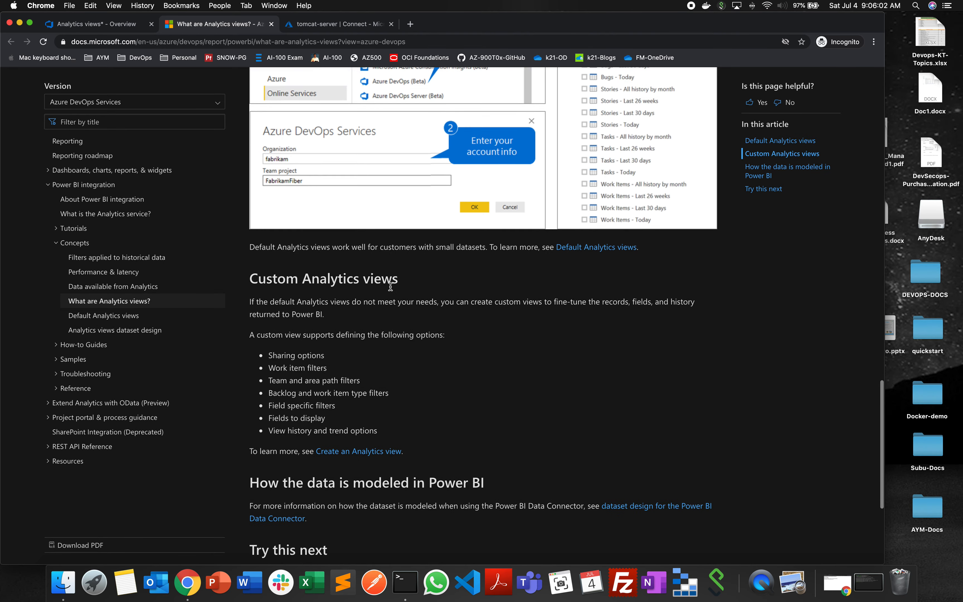
key(ctrl+shift+Tab)
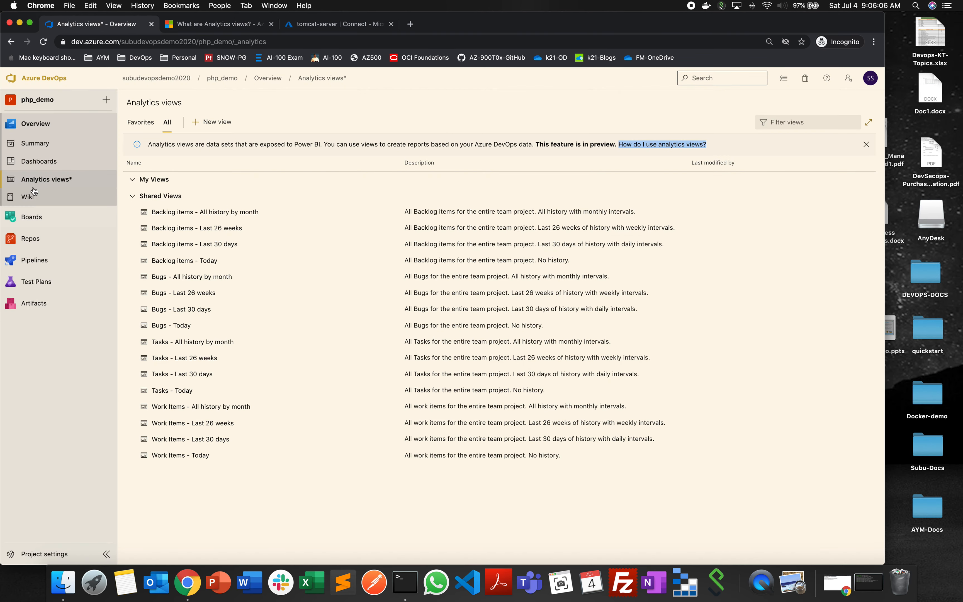
Create a project wiki with a page titled demo, save it and close the page editor.
click(35, 197)
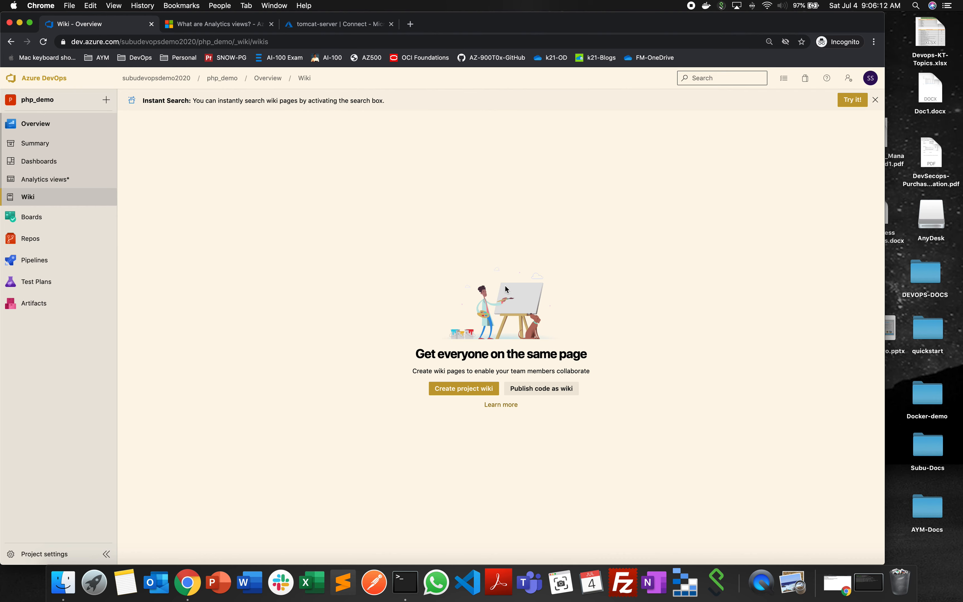
click(487, 386)
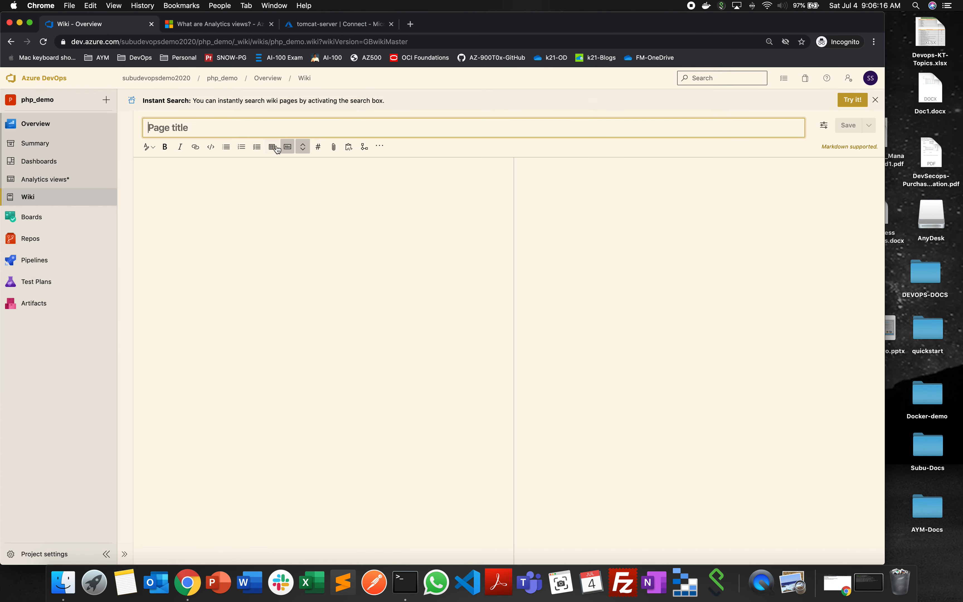
click(239, 129)
text(demo)
click(848, 126)
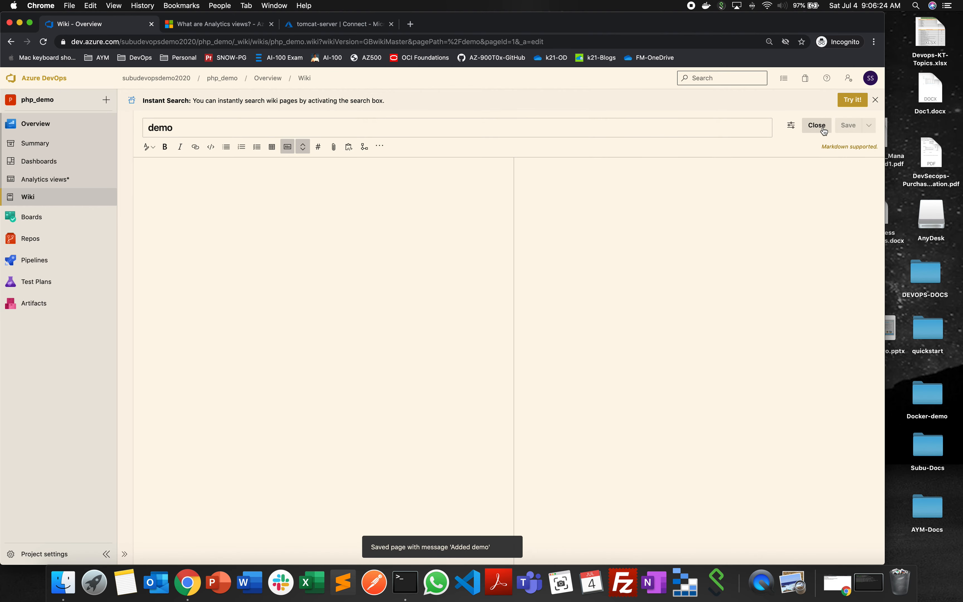
click(822, 129)
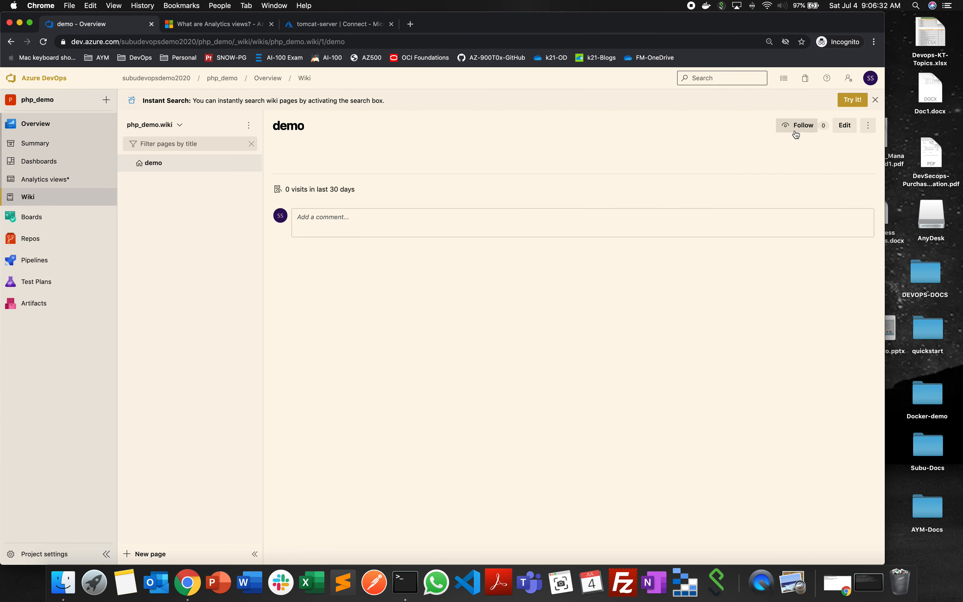
Inspect the additional actions for the demo wiki page and add the comment "demo" to the page.
click(869, 131)
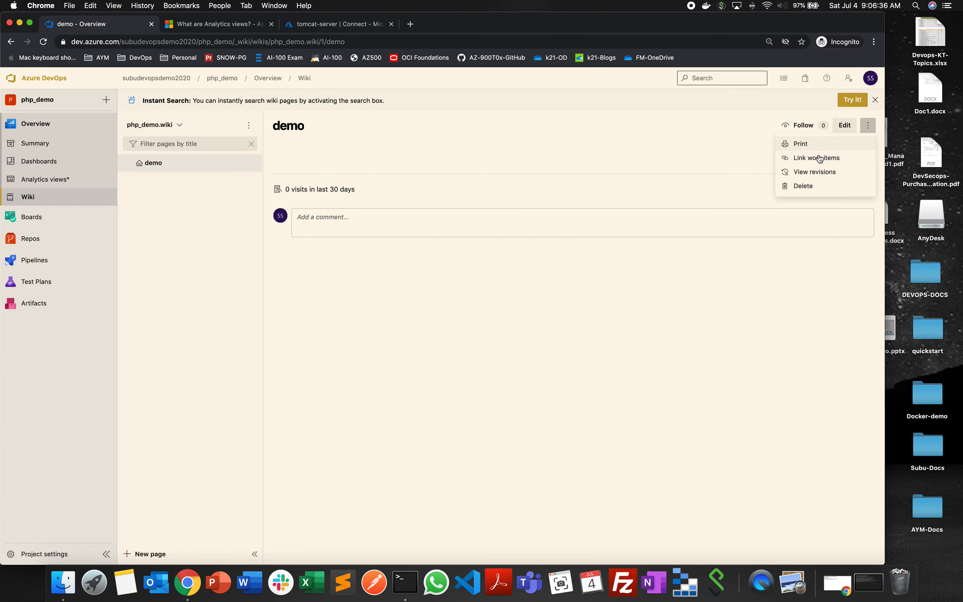
click(561, 144)
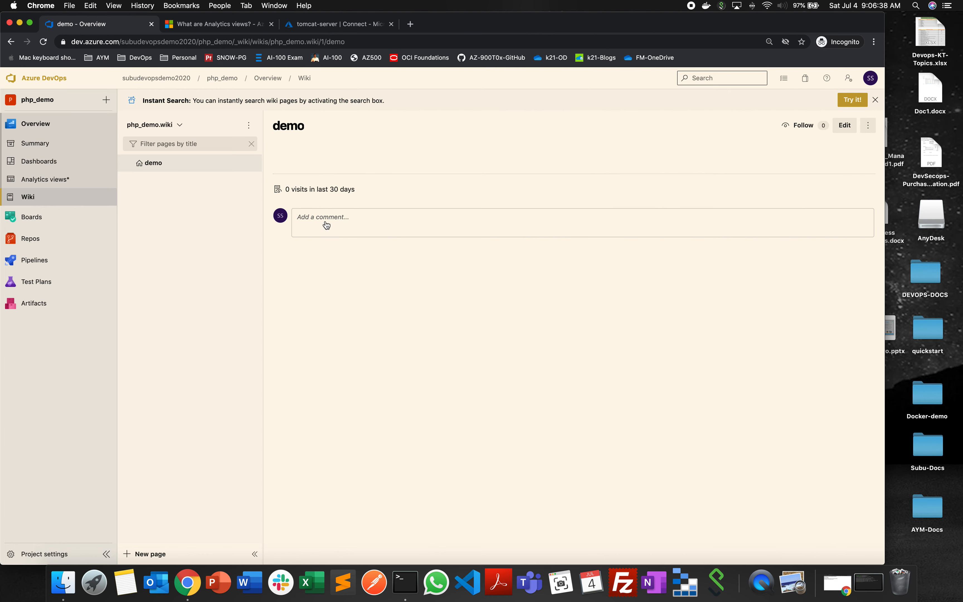
click(326, 226)
text(demo)
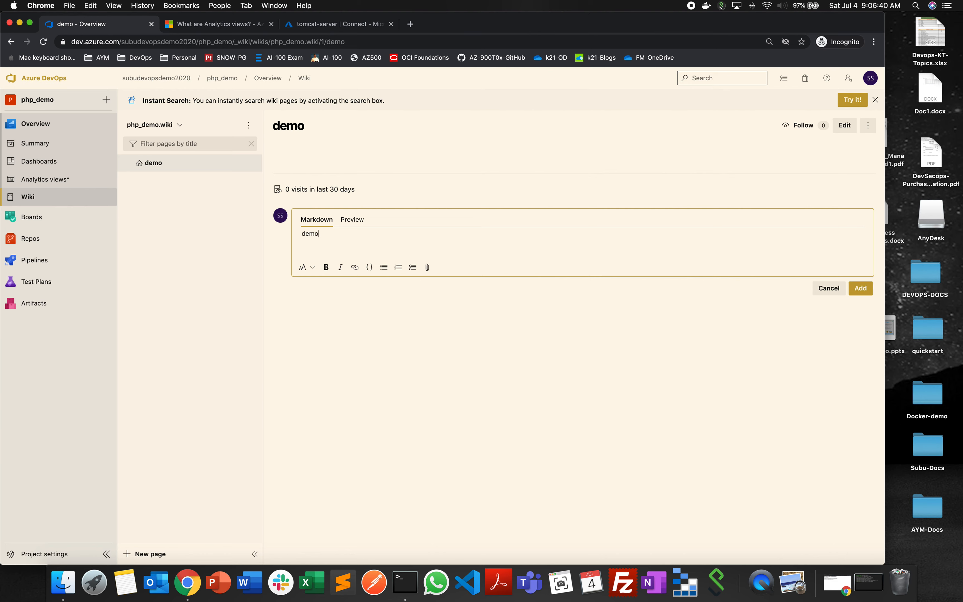
click(861, 288)
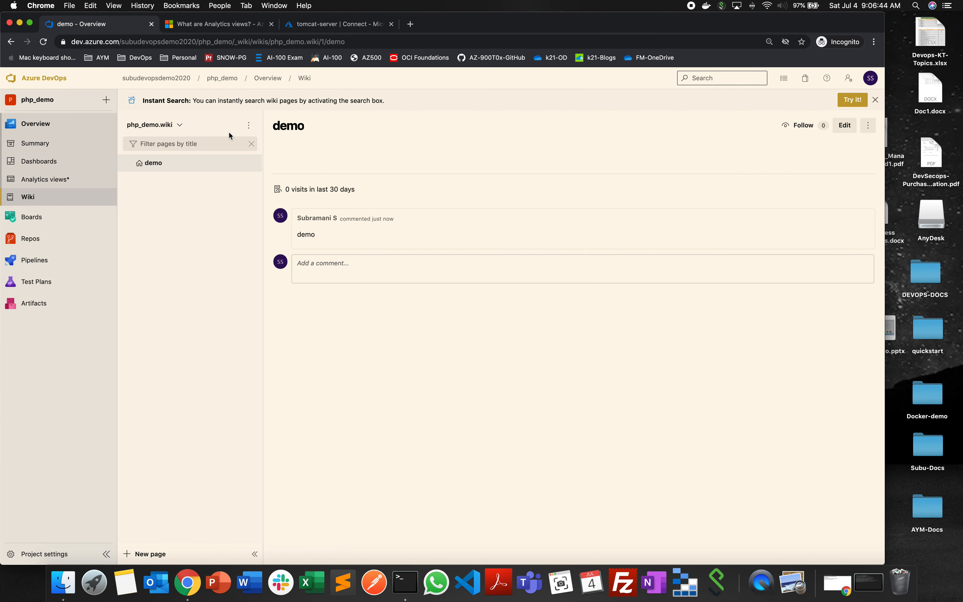
Inspect the management actions for php_demo.wiki and the wiki selection options, including publishing code as a wiki.
click(247, 125)
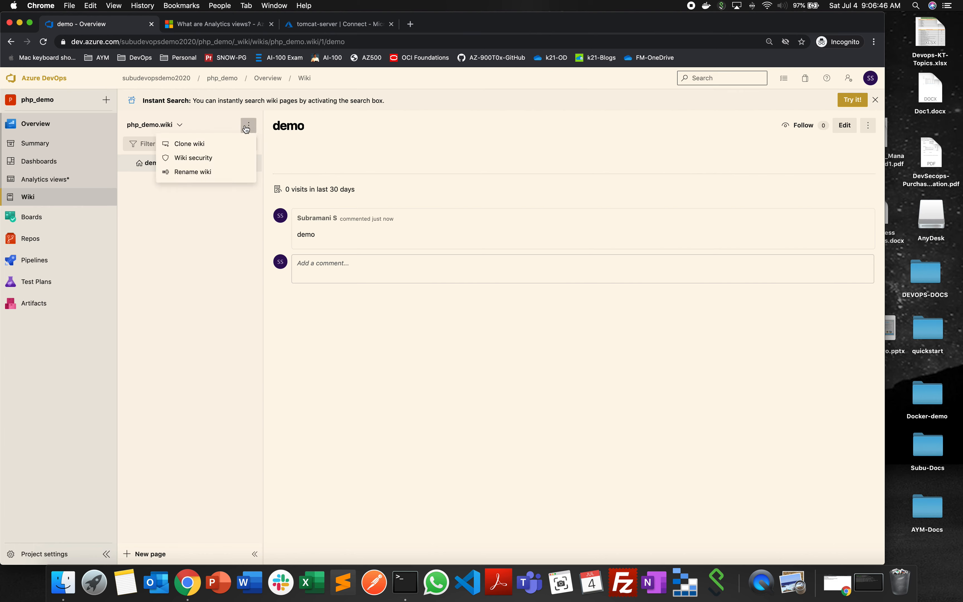
click(250, 253)
click(180, 125)
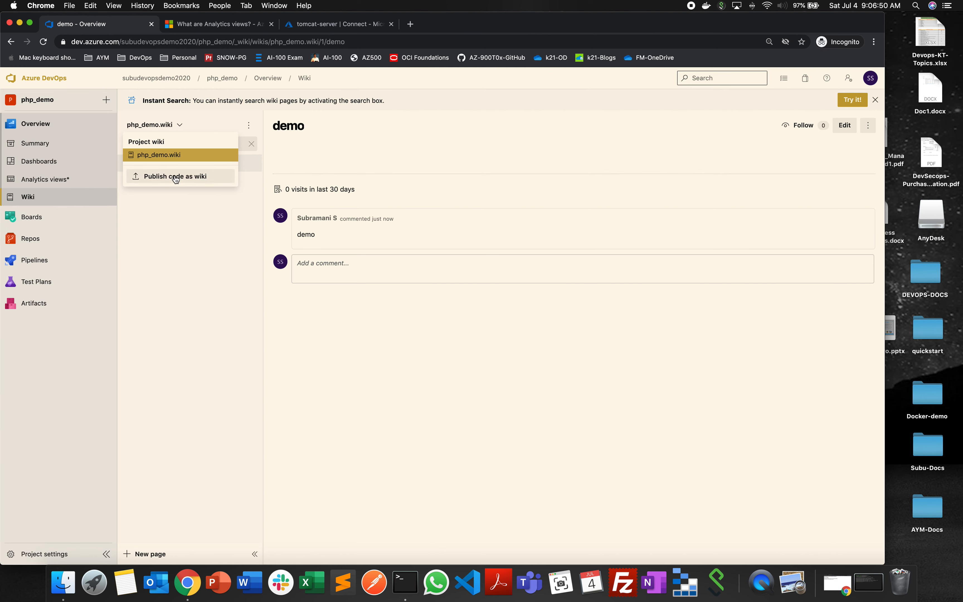
click(472, 328)
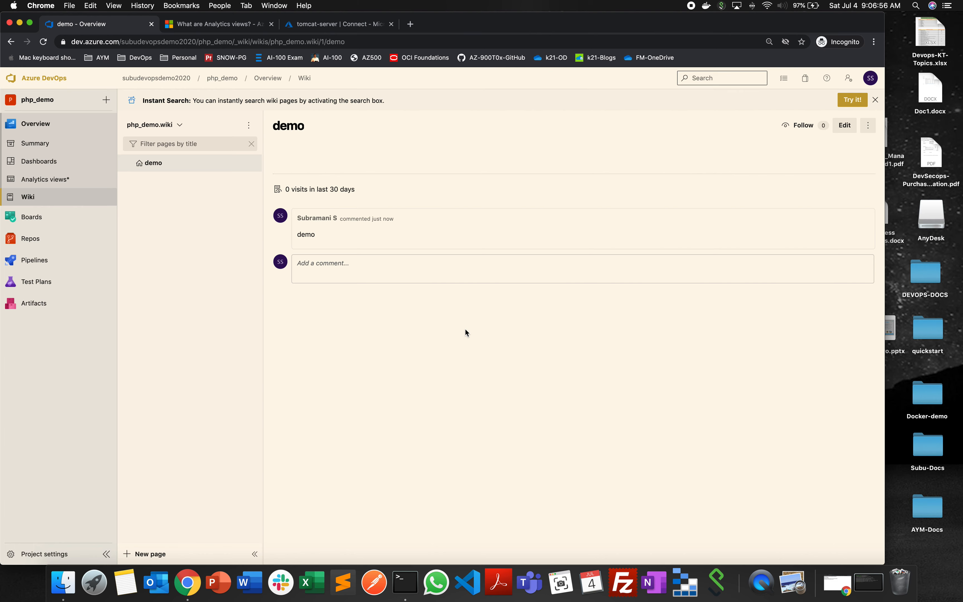
Fill the demo wiki page with the paragraphs "jSBDJLsfdlkabsfdkjsbafk" and "asjfnasjnf;oa", save it, close the editor and highlight the published text.
click(845, 125)
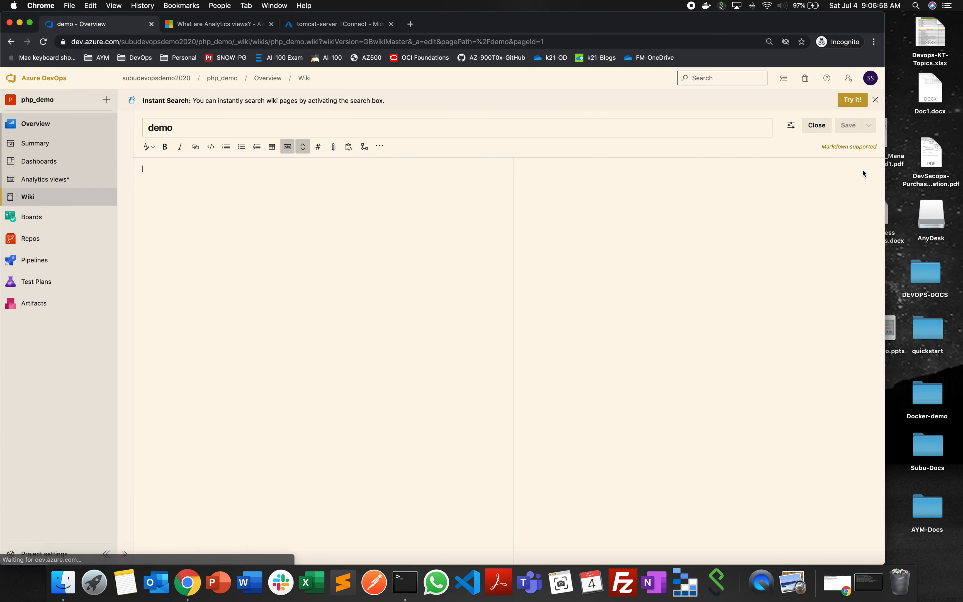
text(jSB)
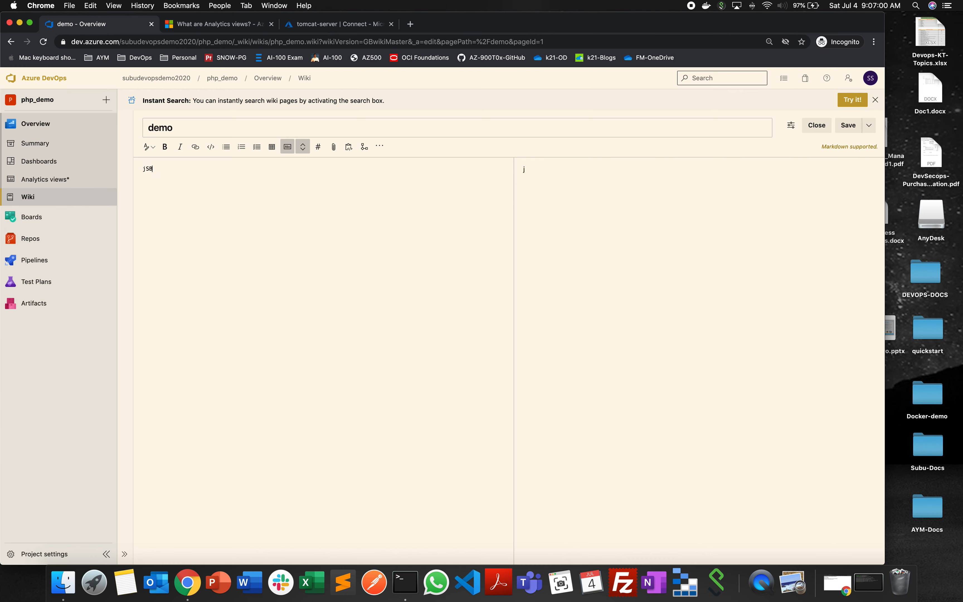
text(DJLsfdlkabsfdkjsbafk)
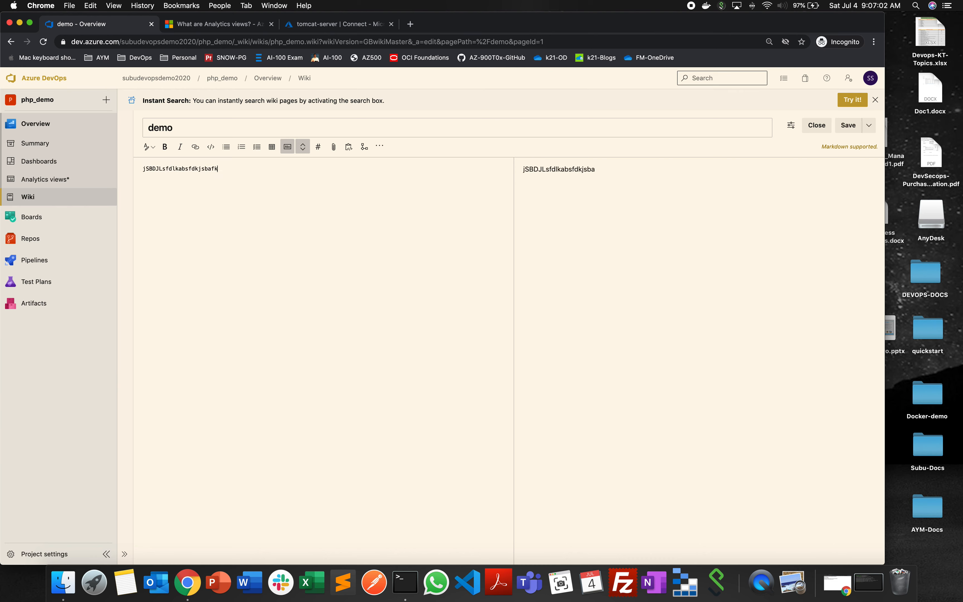
key(Return)
key(Return)
text(asjfnasjnf;oa)
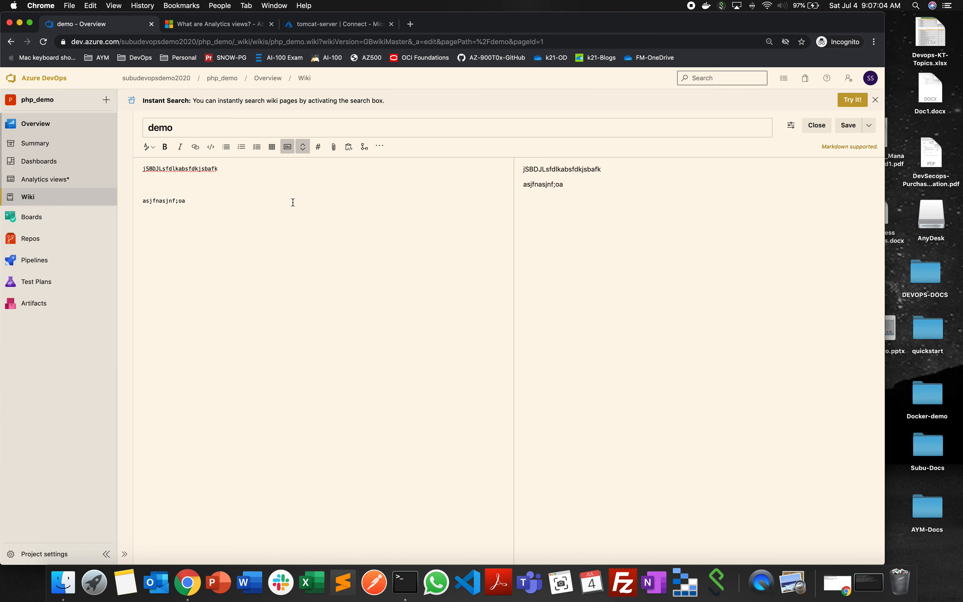
click(857, 126)
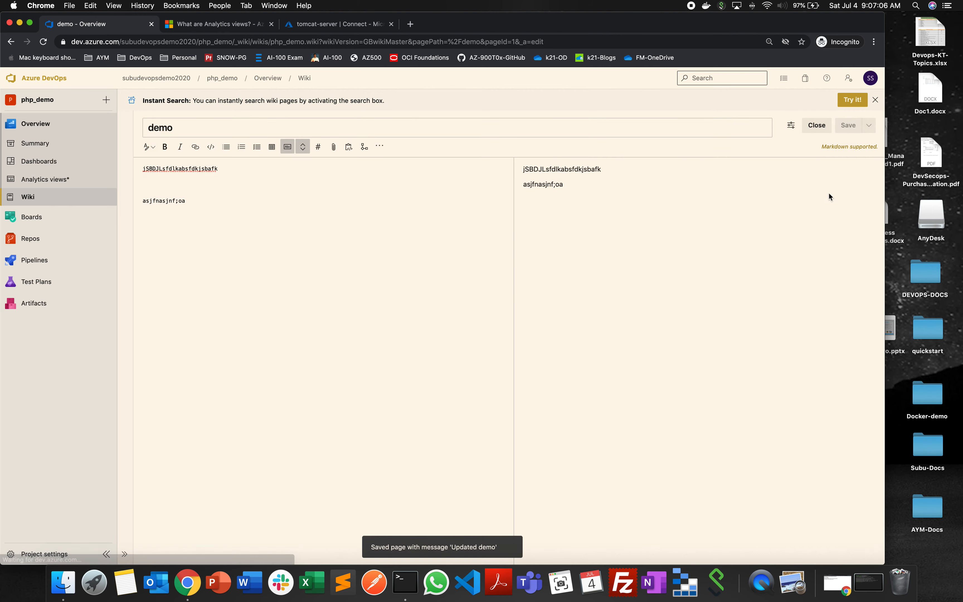
click(820, 125)
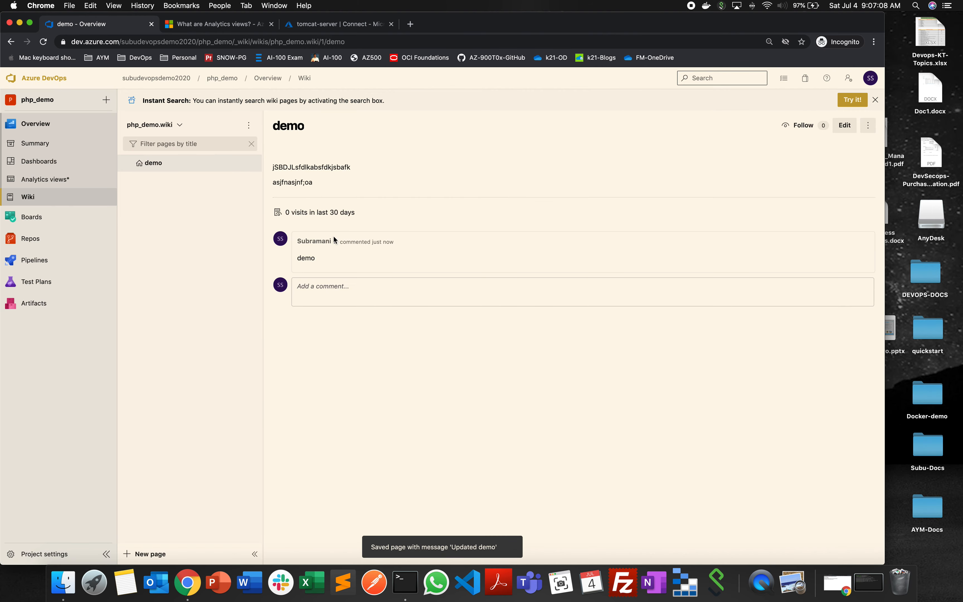
drag(315, 182, 252, 146)
click(399, 398)
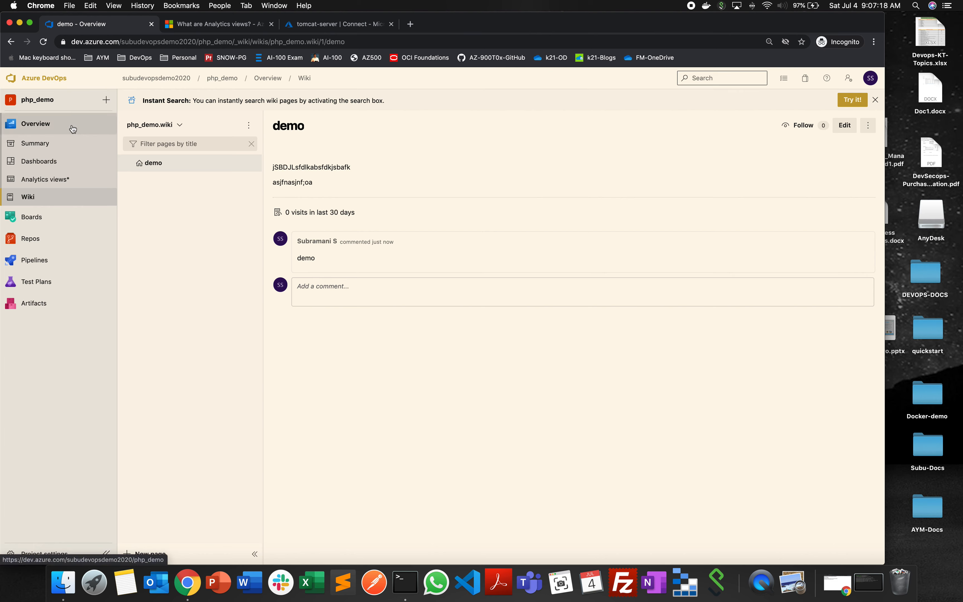
Revisit the project's Summary, Dashboards, Analytics views and Wiki pages in turn to recap the Overview section.
click(42, 145)
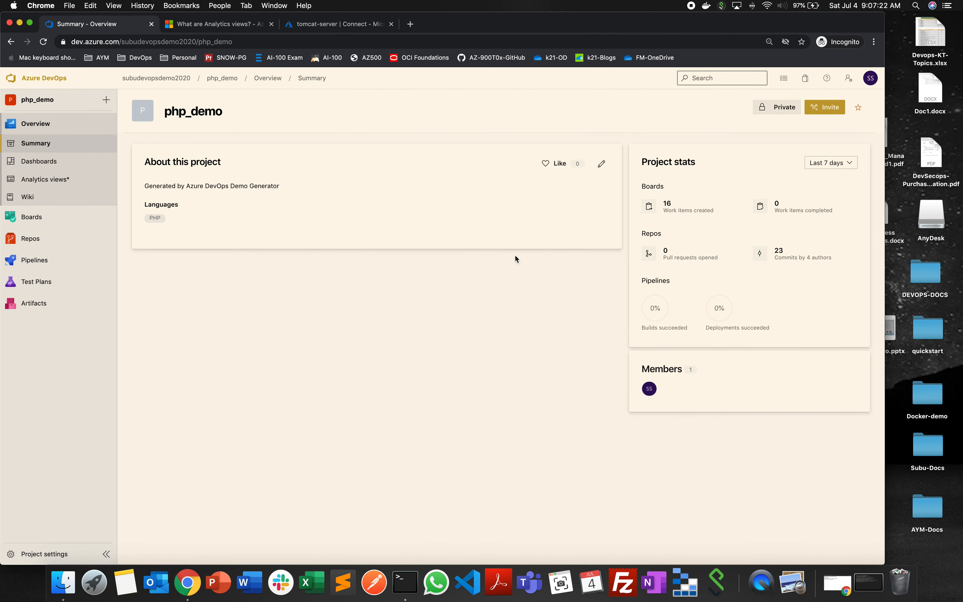
click(47, 163)
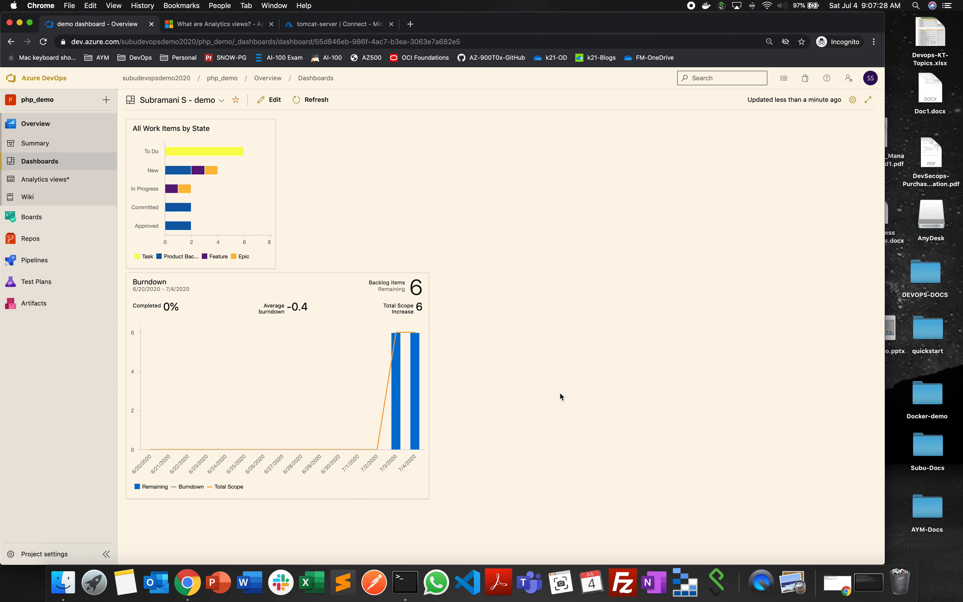
click(52, 180)
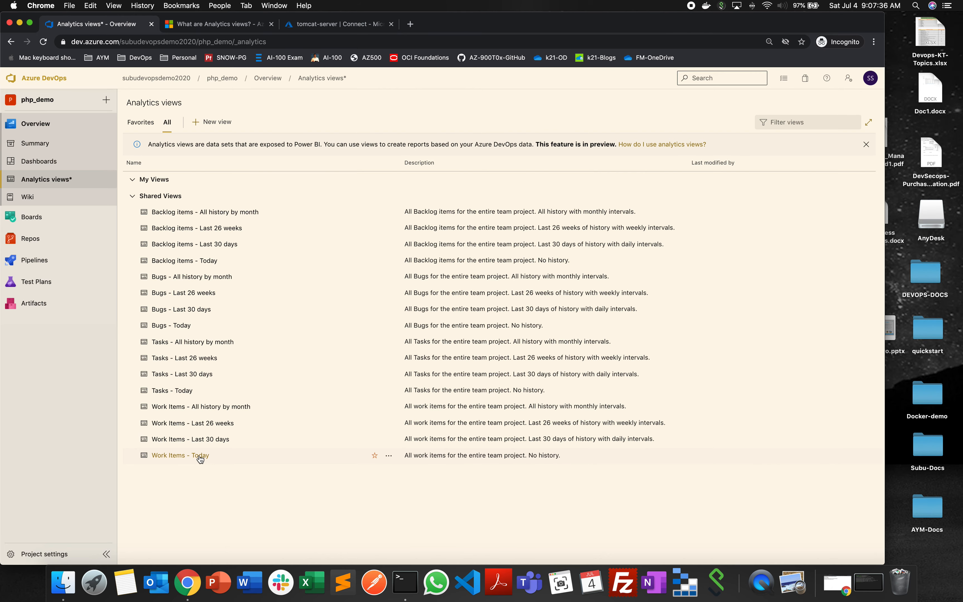
click(40, 197)
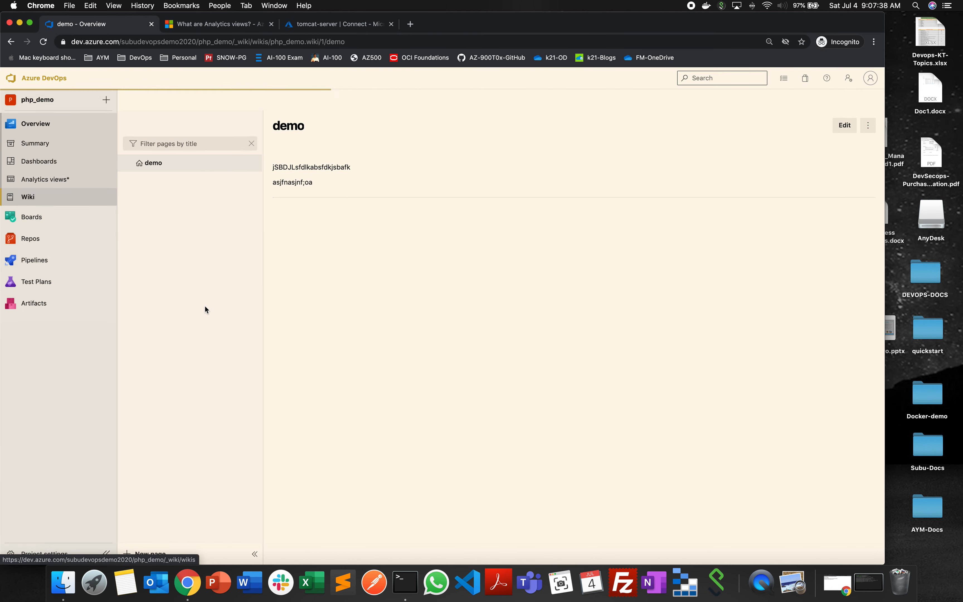